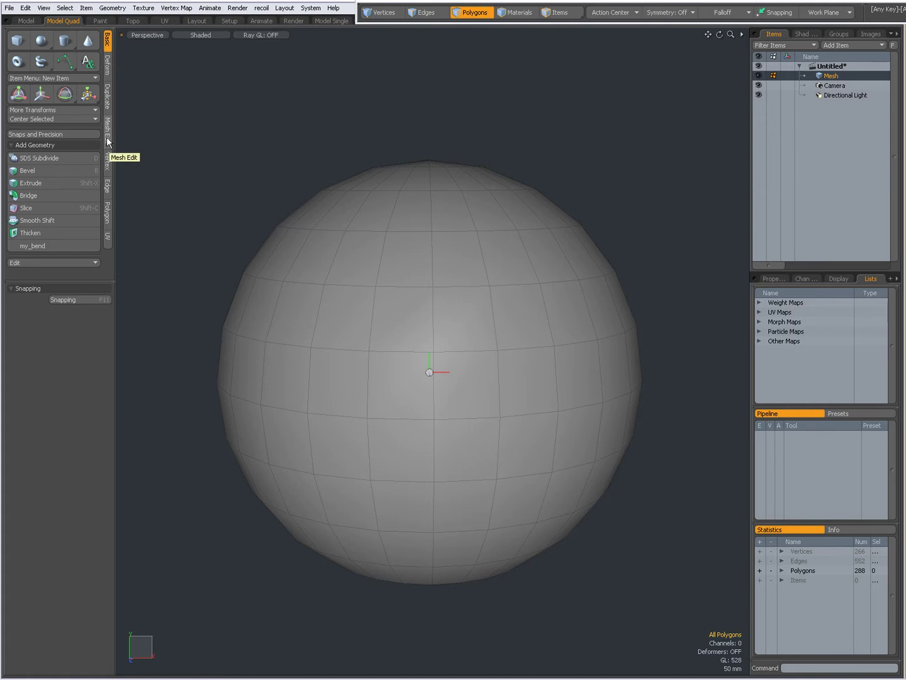
Step: Show the Mesh Edit tools and select two adjacent equator polygons left of centre
left_click(107, 137)
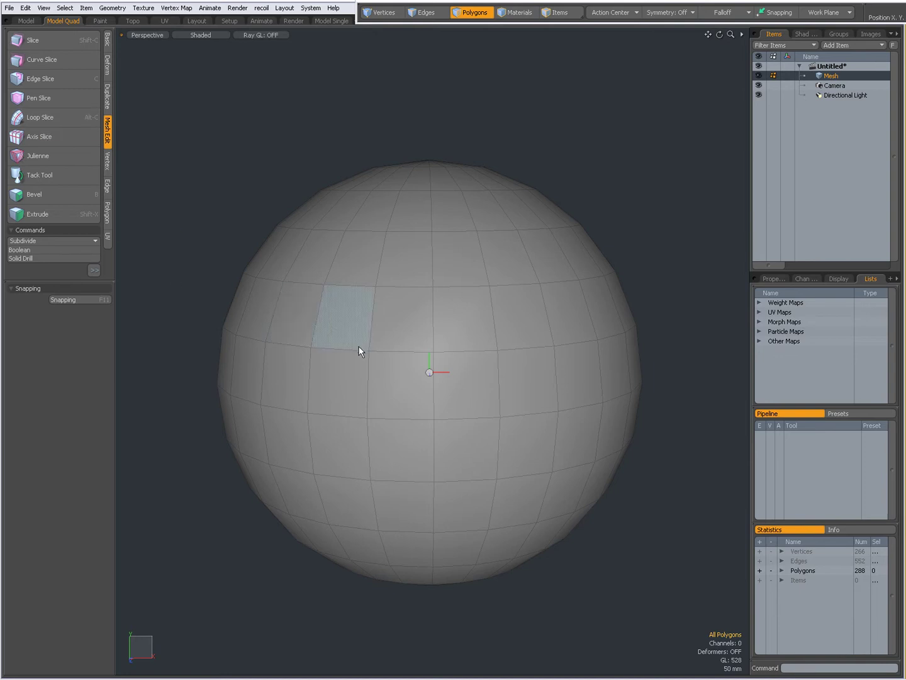
left_click(338, 389)
left_click_drag(339, 389, 388, 390)
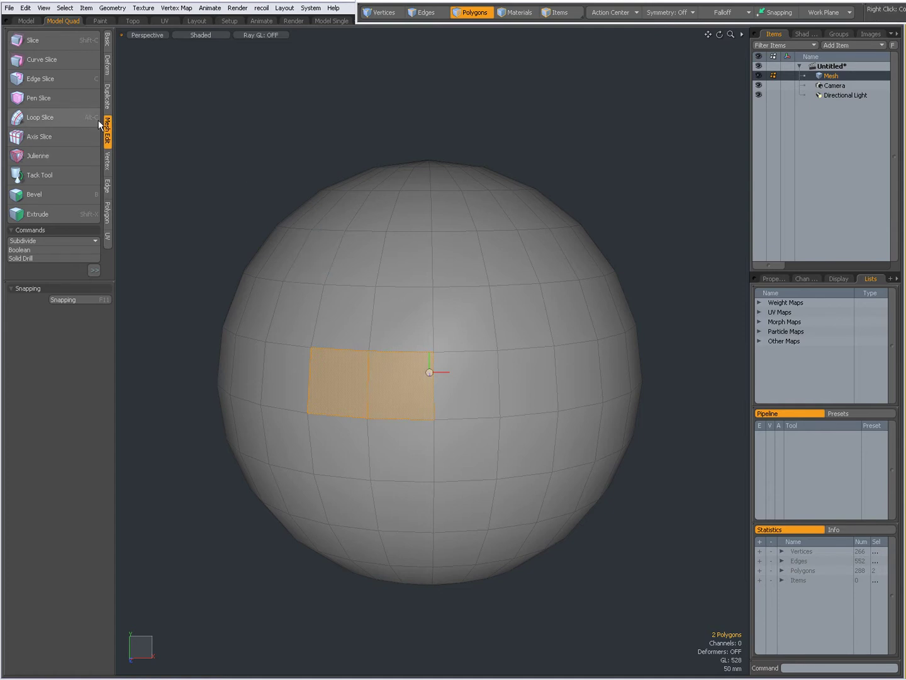
Step: Loop Slice the selected equator band and reset the tool to a single default cut
left_click(52, 119)
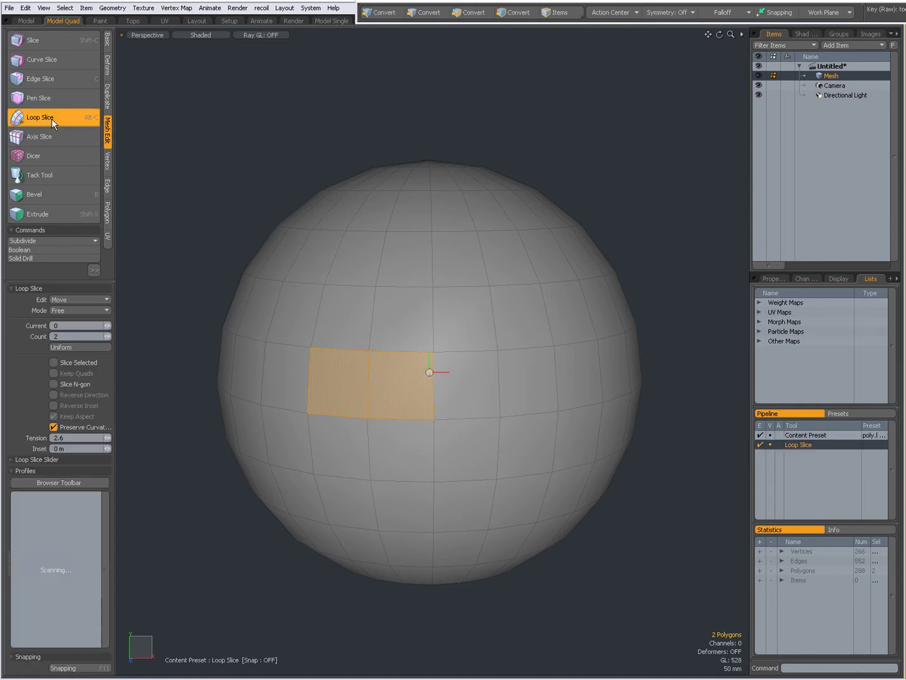
left_click(175, 194)
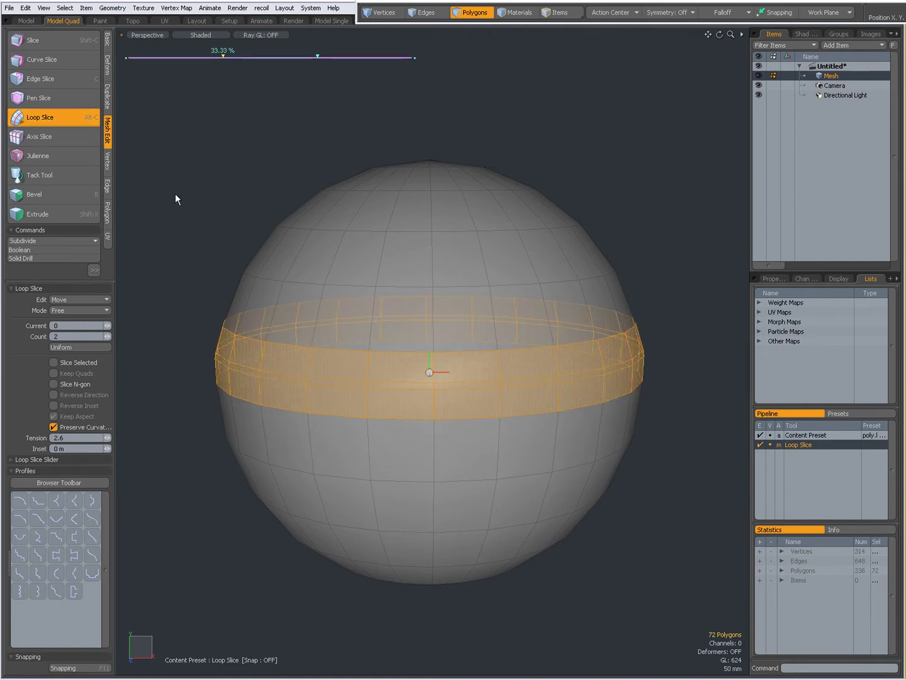
right_click(802, 445)
left_click(799, 454)
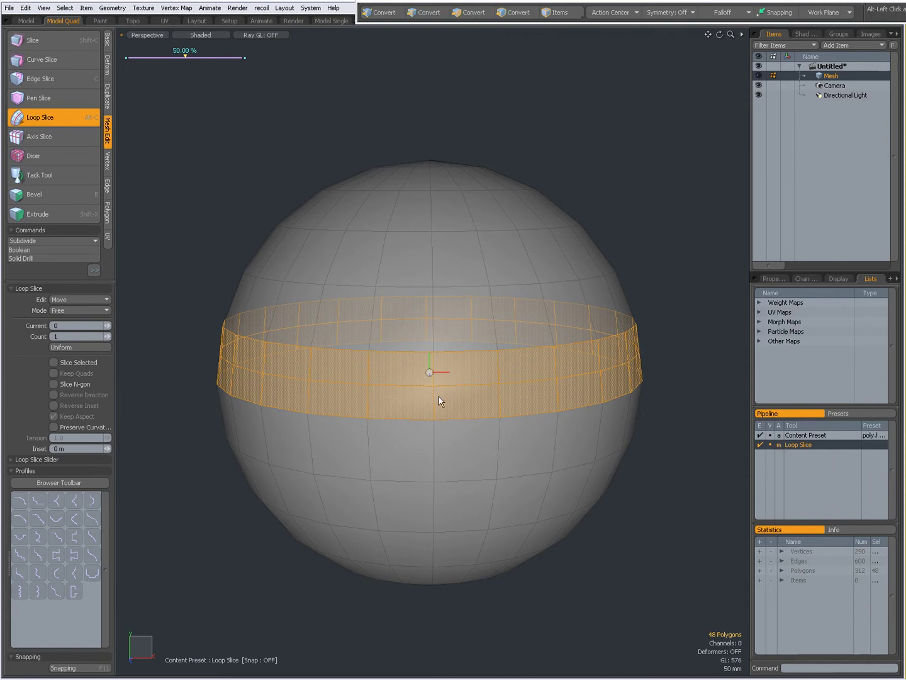
Step: Zoom in on the sphere and drag the slider to reposition the loop cut within the band
left_click_drag(406, 394, 247, 370, "ctrl+alt")
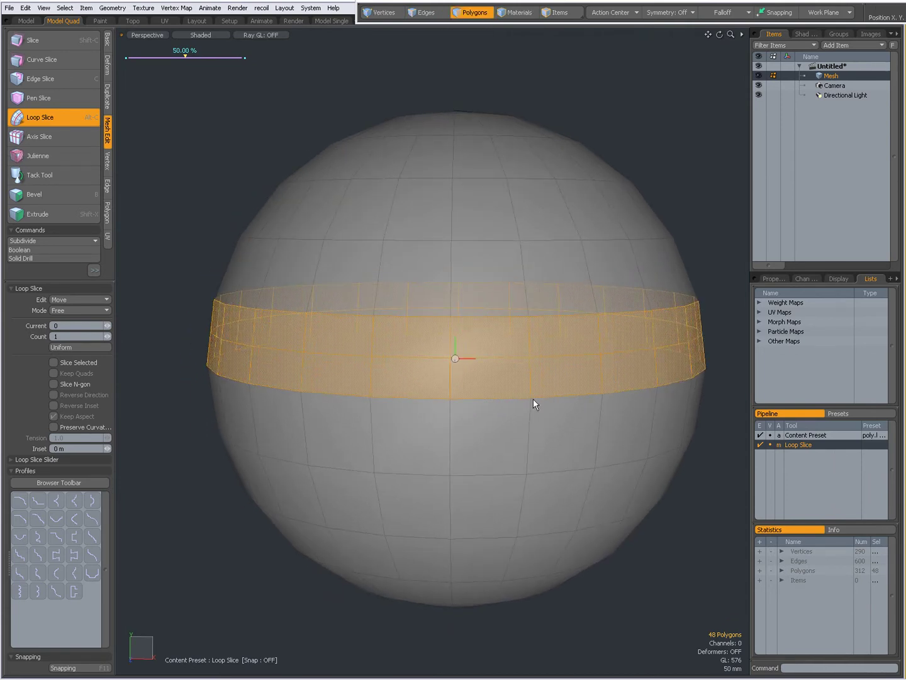
left_click_drag(343, 401, 363, 333, "alt")
mouse_move(185, 55)
left_mouse_down()
mouse_move(152, 56)
mouse_move(220, 55)
mouse_move(141, 56)
mouse_move(215, 56)
mouse_move(160, 55)
left_mouse_up()
left_click_drag(213, 229, 212, 229)
Step: Switch Edit to Add and add four more slices, making five loop cuts
left_click(64, 297)
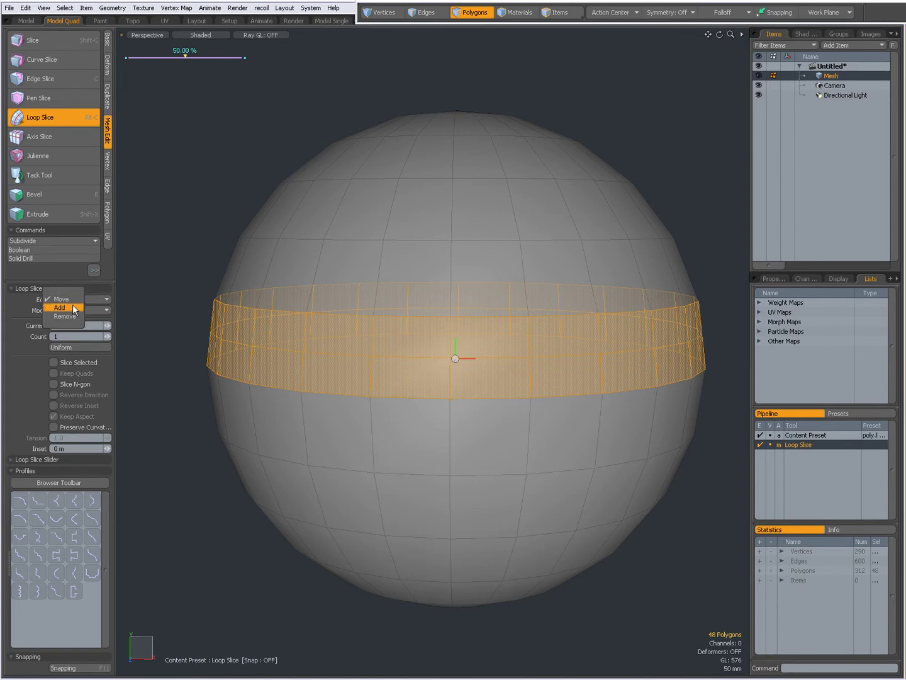
left_click(59, 306)
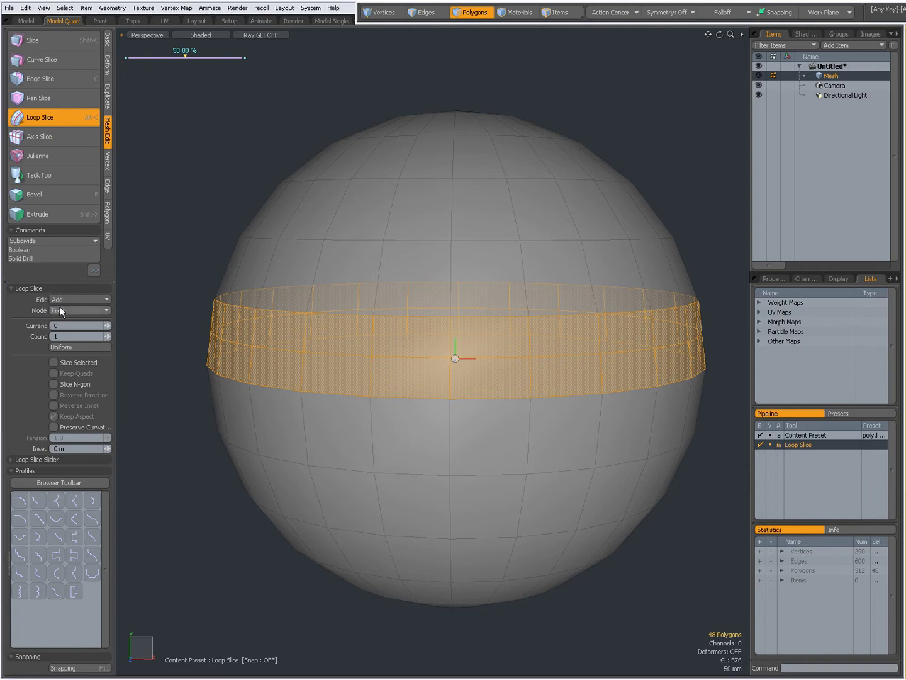
left_click(148, 58)
left_click(163, 58)
left_click(198, 58)
left_click(219, 58)
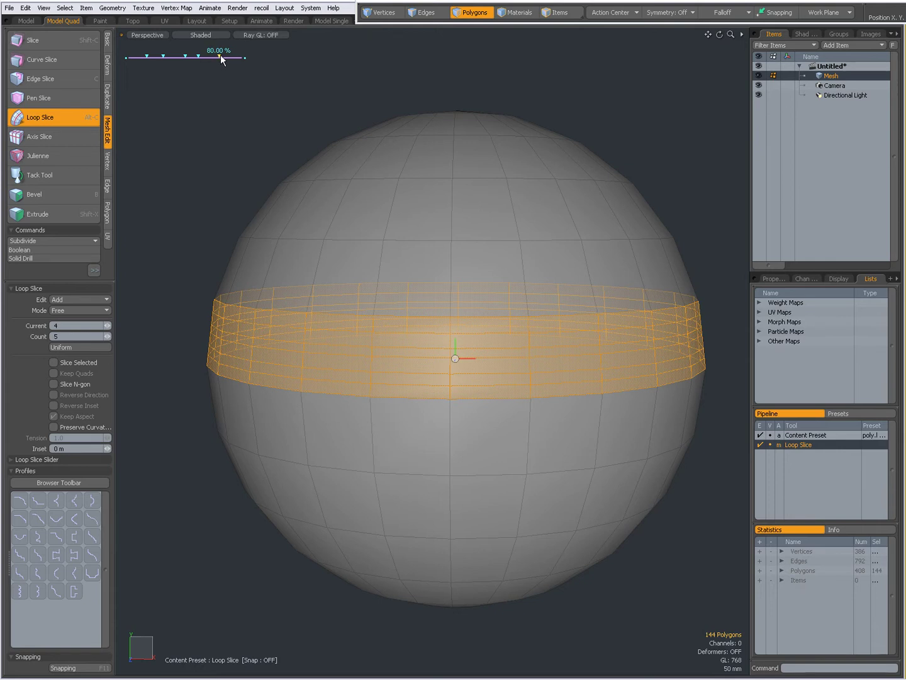
Step: Switch Edit back to Move and shift slices to 42%, 12%, 69% and 63.5%
left_click(75, 298)
left_click(74, 290)
left_click_drag(193, 56, 150, 58)
left_click_drag(169, 177, 174, 172)
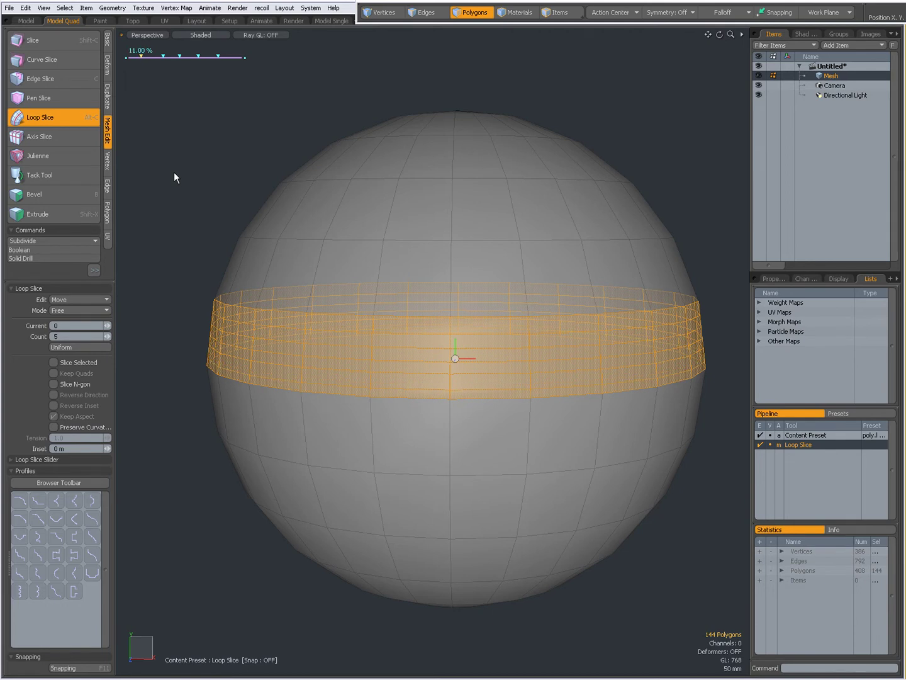
left_click(198, 56)
left_click_drag(184, 190, 178, 184)
left_click_drag(198, 57, 200, 56)
Step: In the Loop Slice Slider settings, set the current slice's Position to 0.6
left_click(12, 460)
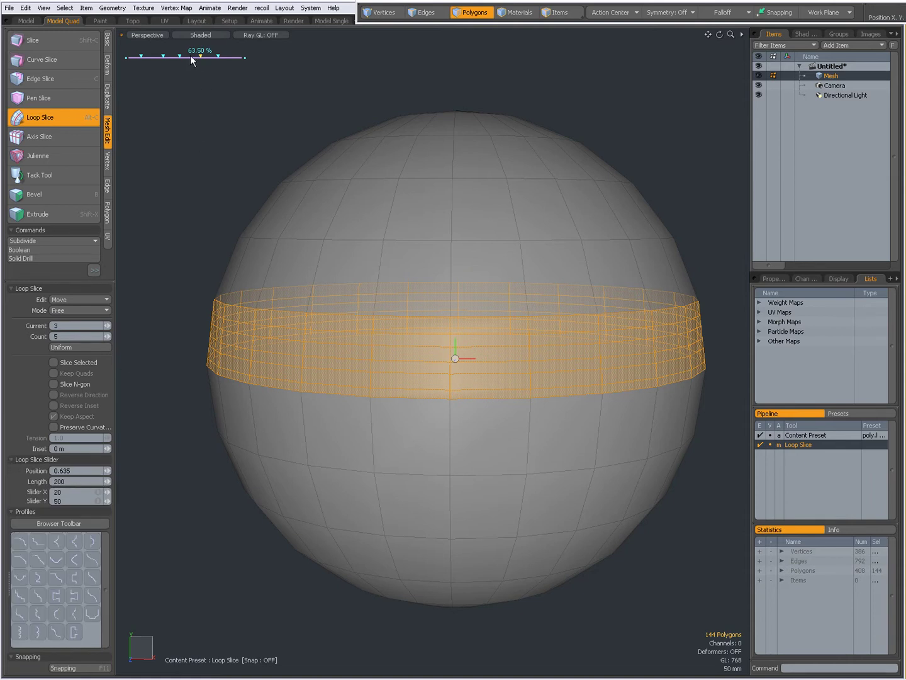
left_click(71, 471)
type(".6")
key("Return")
Step: Enter 500 for the slider length, then set the slider placement back to X 20, Y 50
scroll(49, 479, "up", 3)
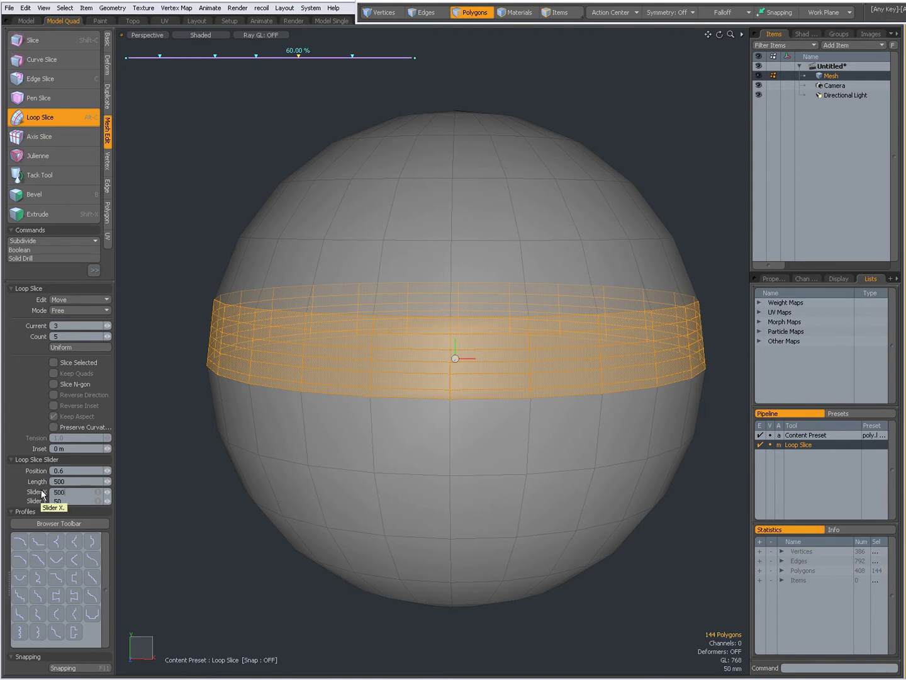
type("500")
key("Return")
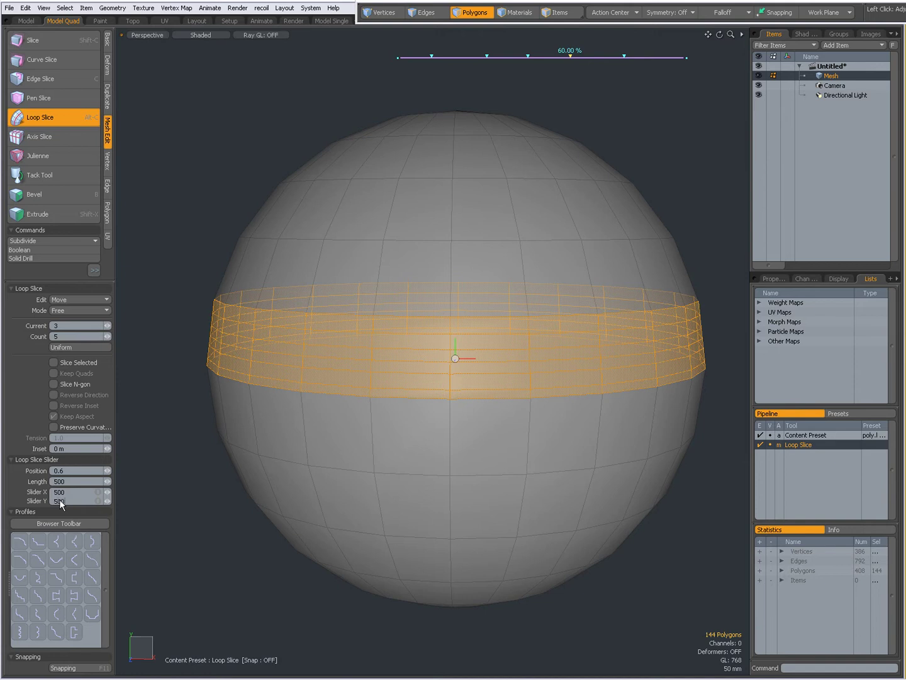
key("Return")
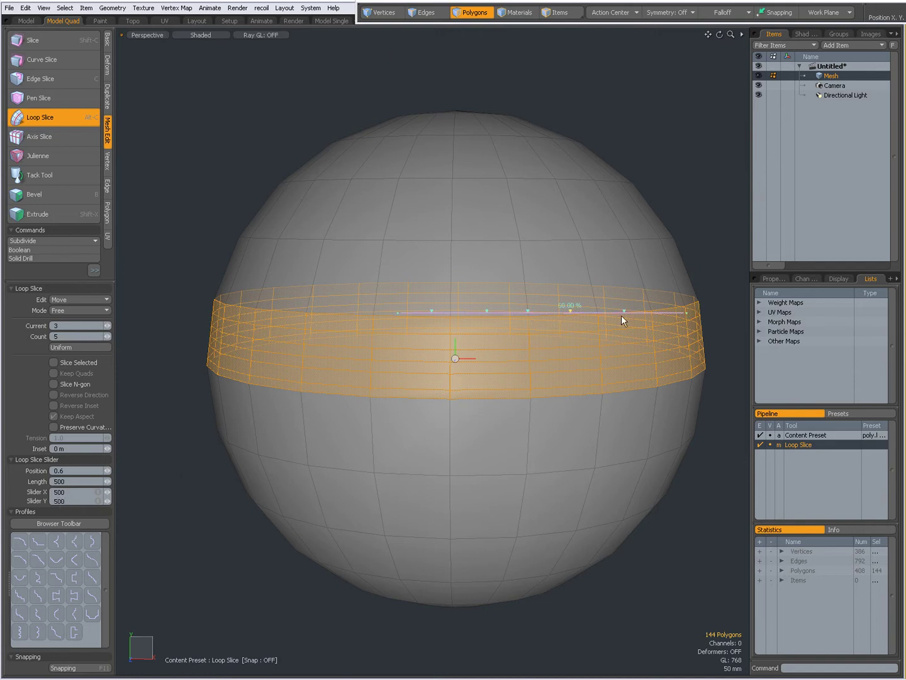
left_click(66, 492)
type("20")
key("Return")
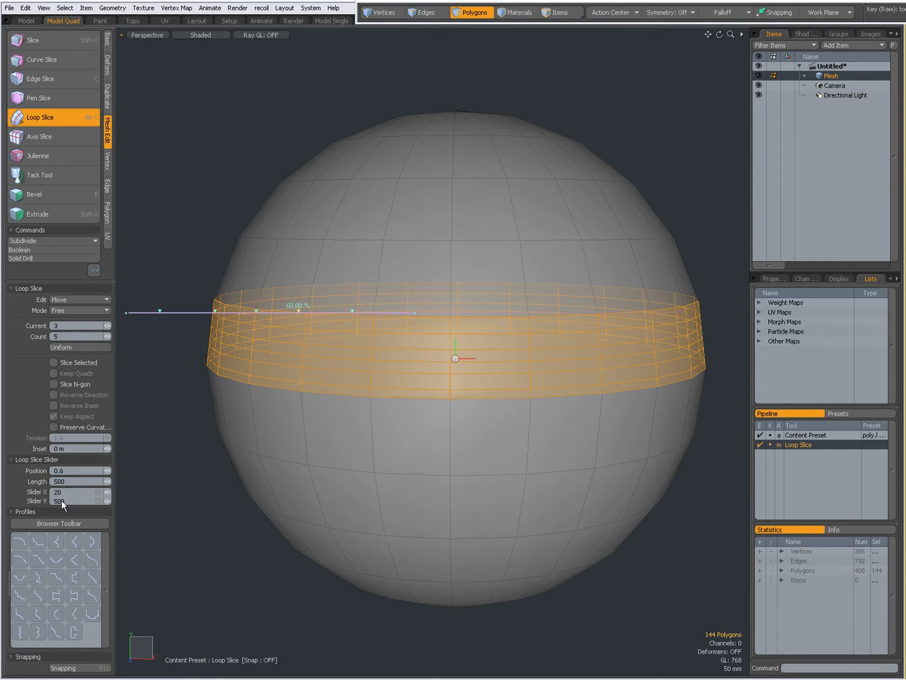
key("Return")
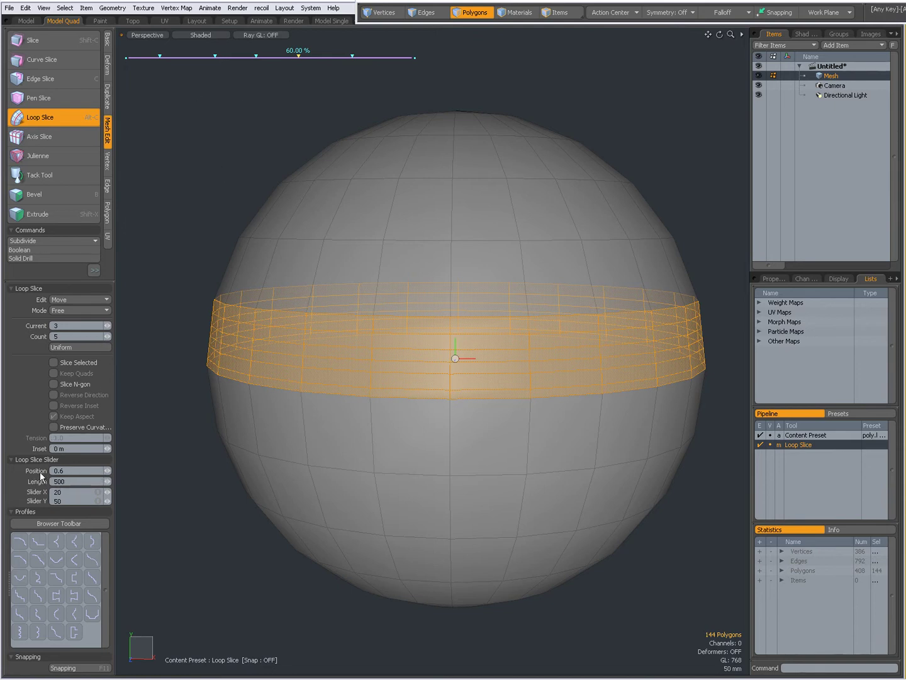
Step: Make the 45% slice current and set its Position to 0.4
left_click(257, 55)
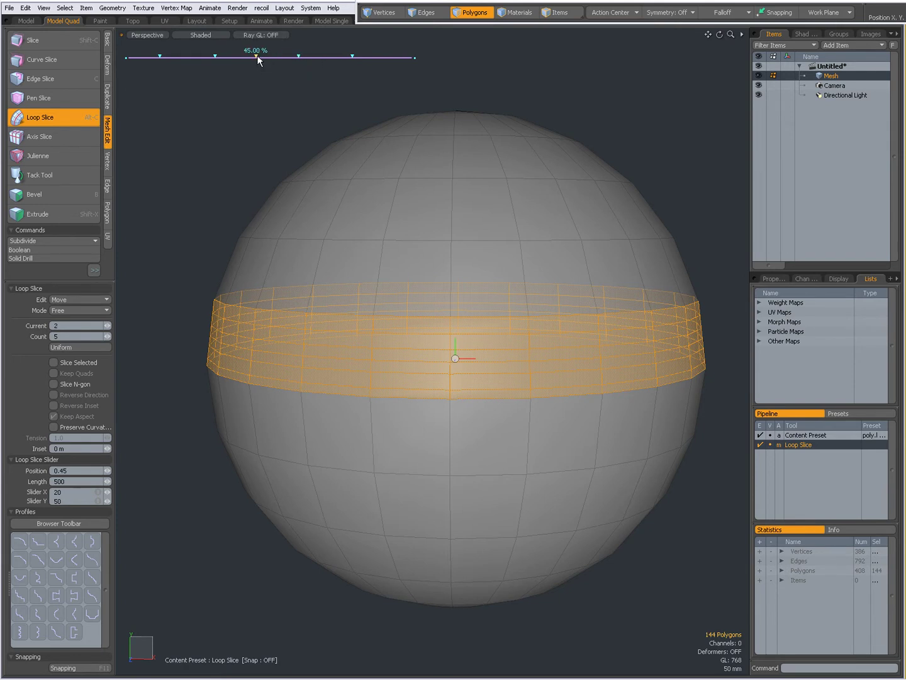
double_click(47, 472)
type("0.4")
key("Return")
Step: Step to the last slice, drag it out to 85.5%, then set Mode to Uniform
left_click(107, 327)
left_click(107, 327)
left_click(109, 326)
left_click(110, 326)
left_click(111, 325)
left_click(111, 325)
left_click_drag(205, 192, 340, 104)
left_click_drag(211, 167, 361, 55)
left_click(71, 310)
left_click(74, 319)
Step: Set Mode to Symmetry and spread the outer slices out to 96.5%
left_click(78, 312)
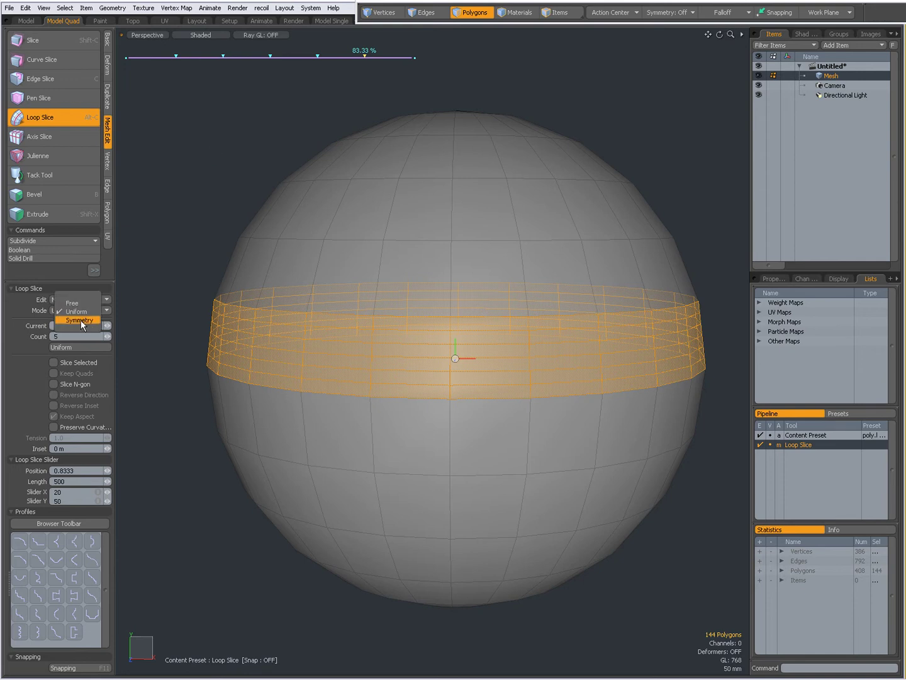
left_click(81, 319)
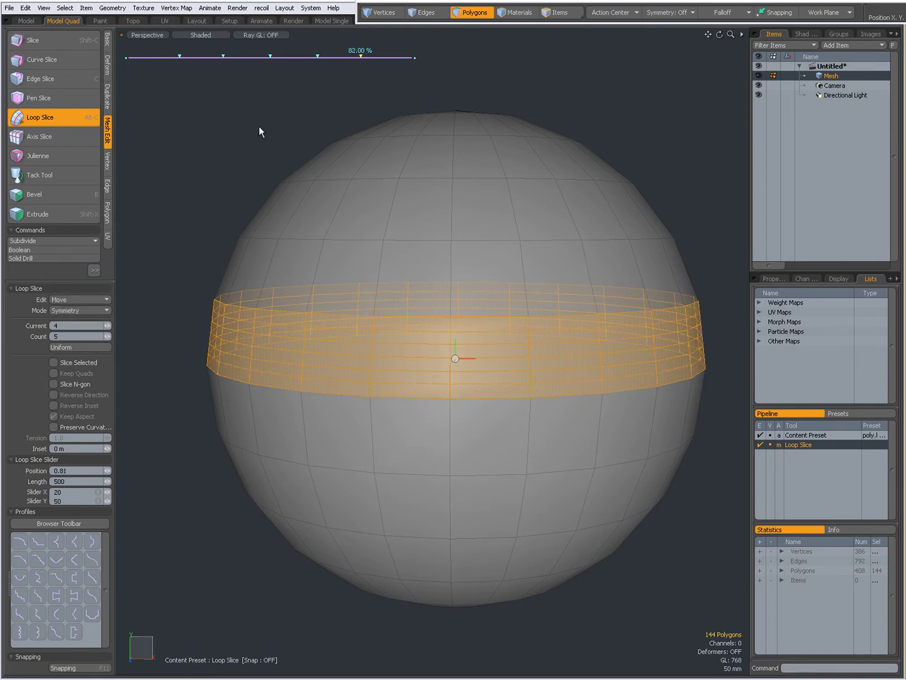
left_click_drag(259, 127, 202, 59)
left_click_drag(214, 154, 213, 154)
Step: Move the third slice to 70%, then set Mode back to Free
left_click(317, 56)
left_click_drag(193, 145, 181, 168)
left_click(63, 310)
left_click(63, 292)
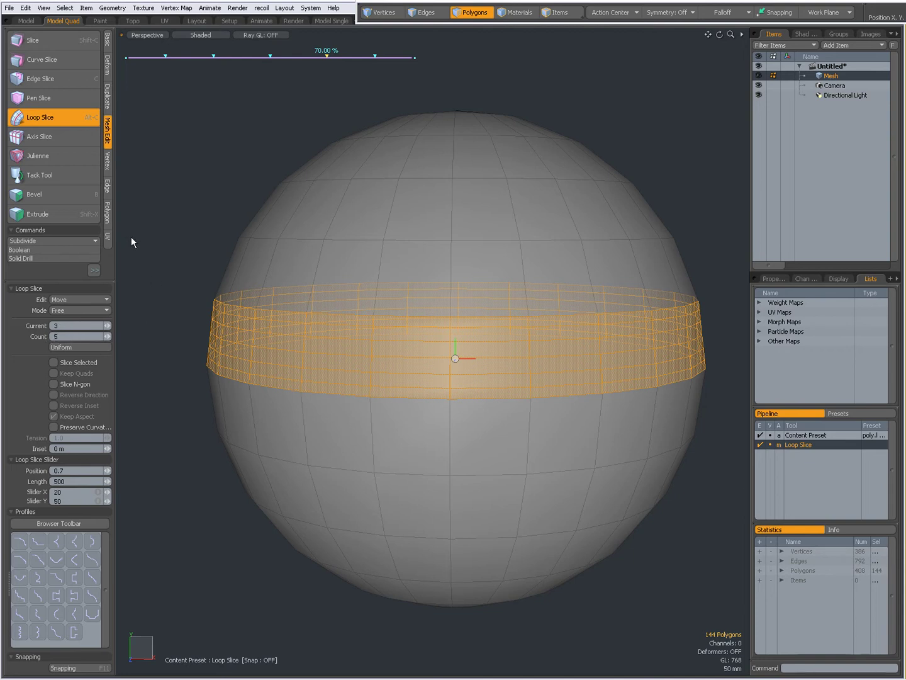
Step: Add three more slices for a total of eight loop cuts
left_click(75, 299)
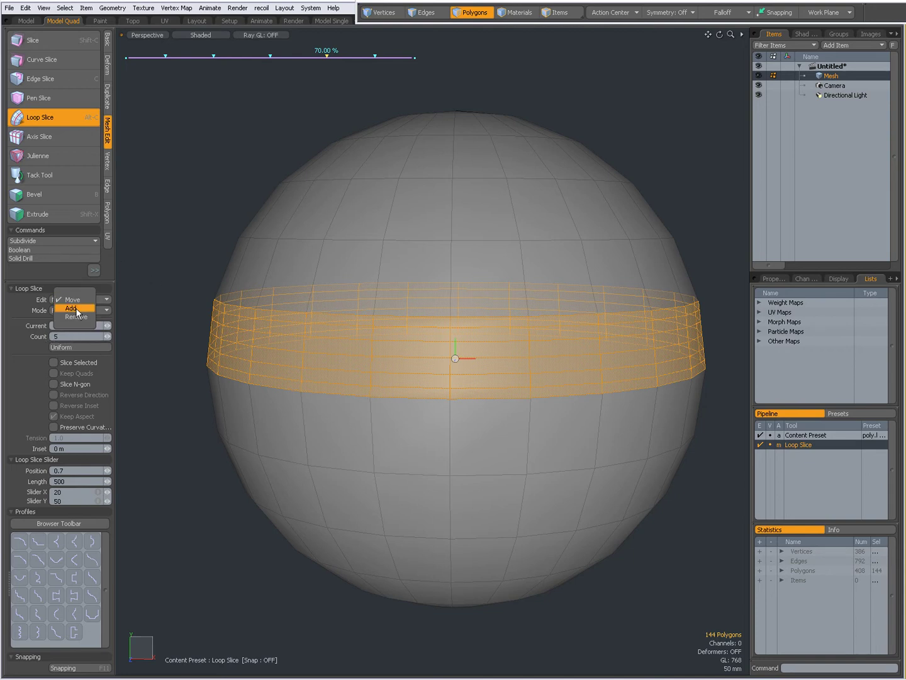
left_click(110, 338)
left_click(111, 339)
left_click(111, 339)
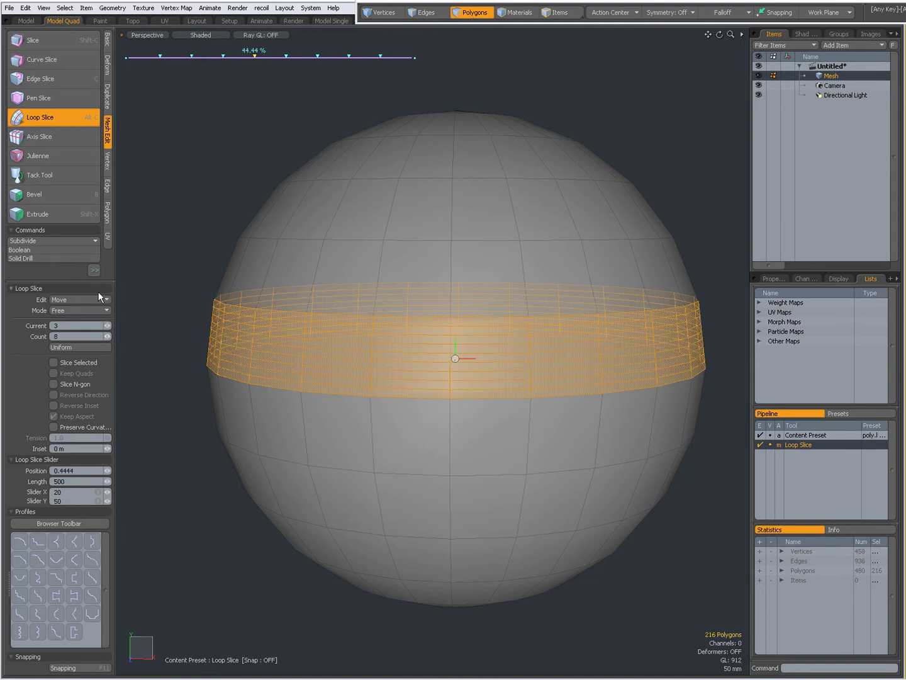
Step: Move slices to 59.5%, 20% and 80%, then space all eight evenly, nudging one to 79.5%
left_click_drag(256, 61, 256, 58)
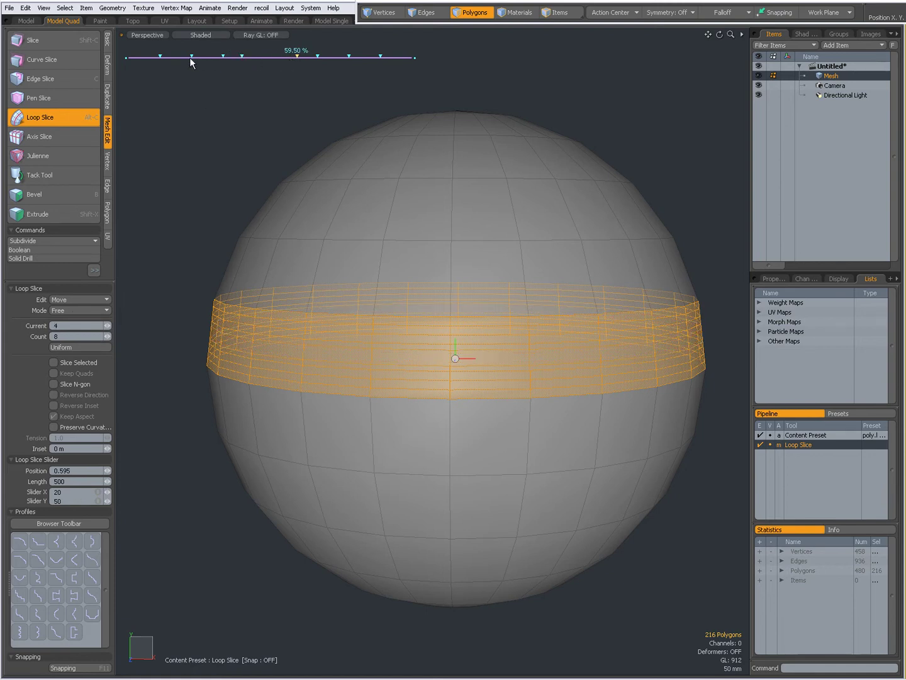
left_click_drag(193, 59, 188, 59)
left_click_drag(349, 58, 355, 57)
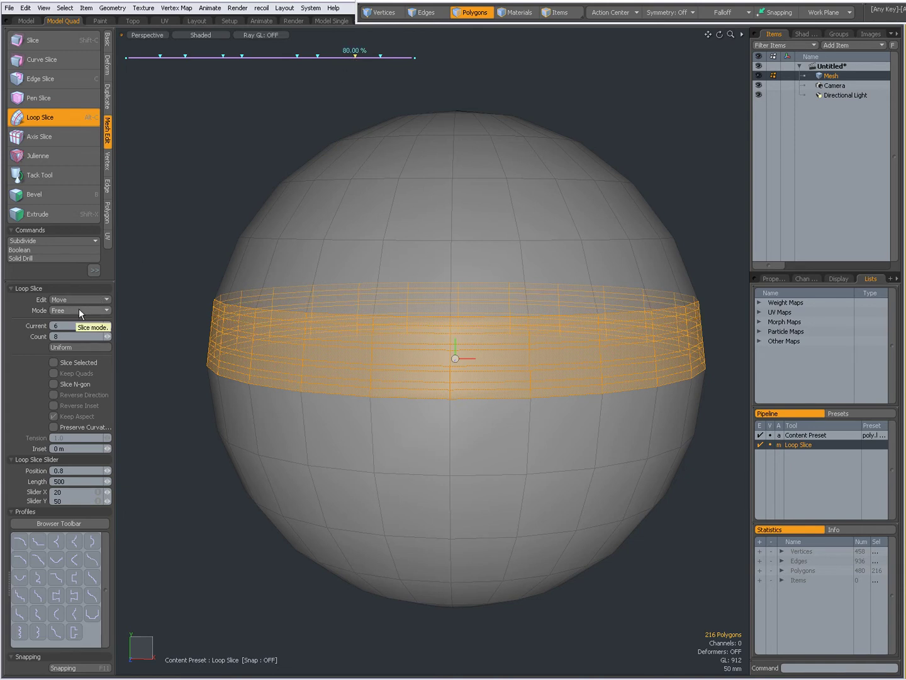
left_click(70, 348)
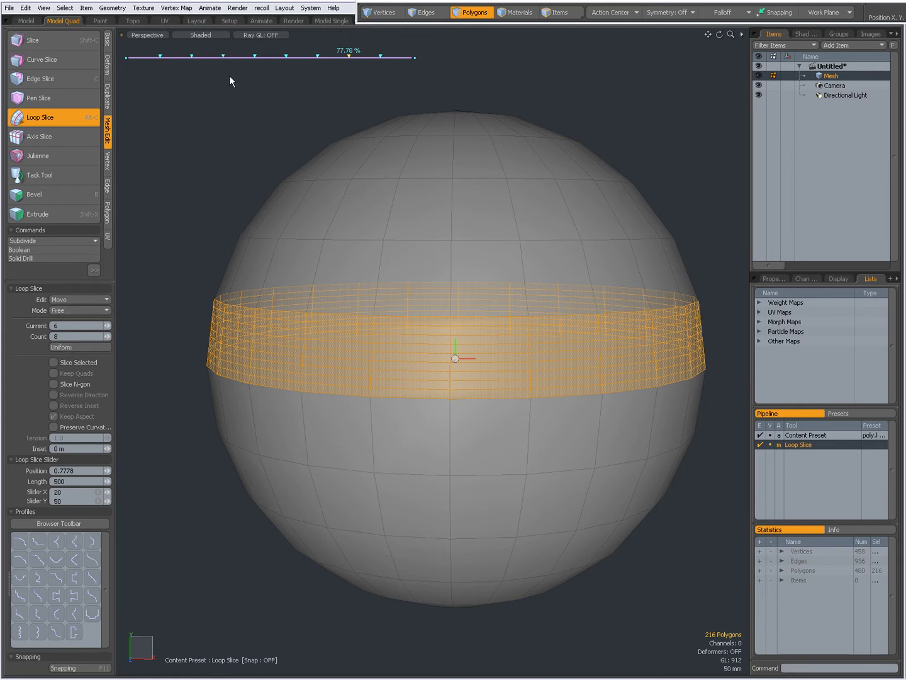
left_click_drag(348, 56, 354, 57)
Step: Reapply Uniform spacing, return to Free mode, and drag the cuts to about 49% along the band
left_click(71, 309)
left_click(75, 317)
left_click(68, 309)
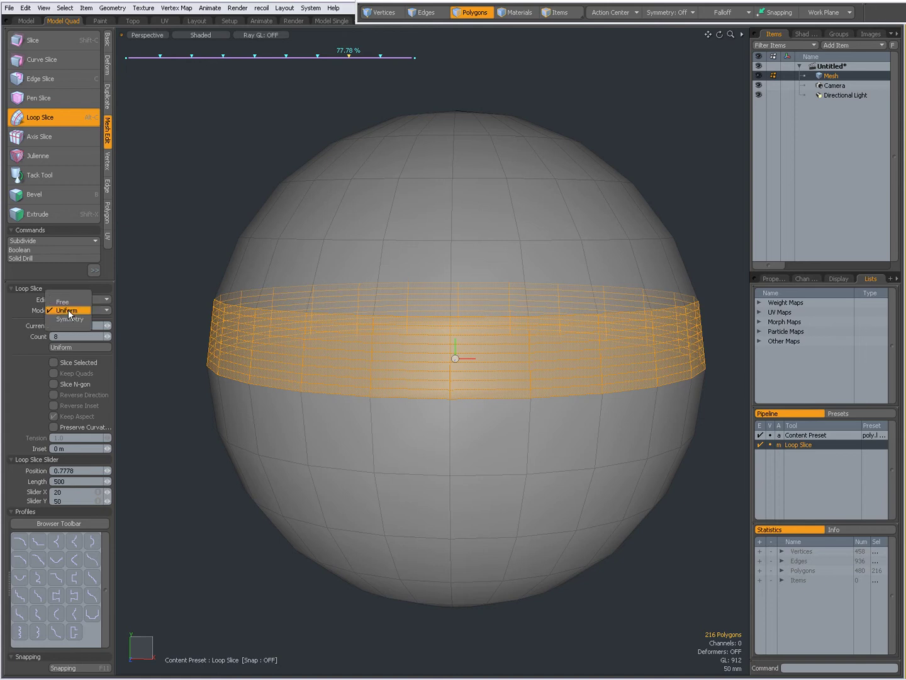
left_click(65, 302)
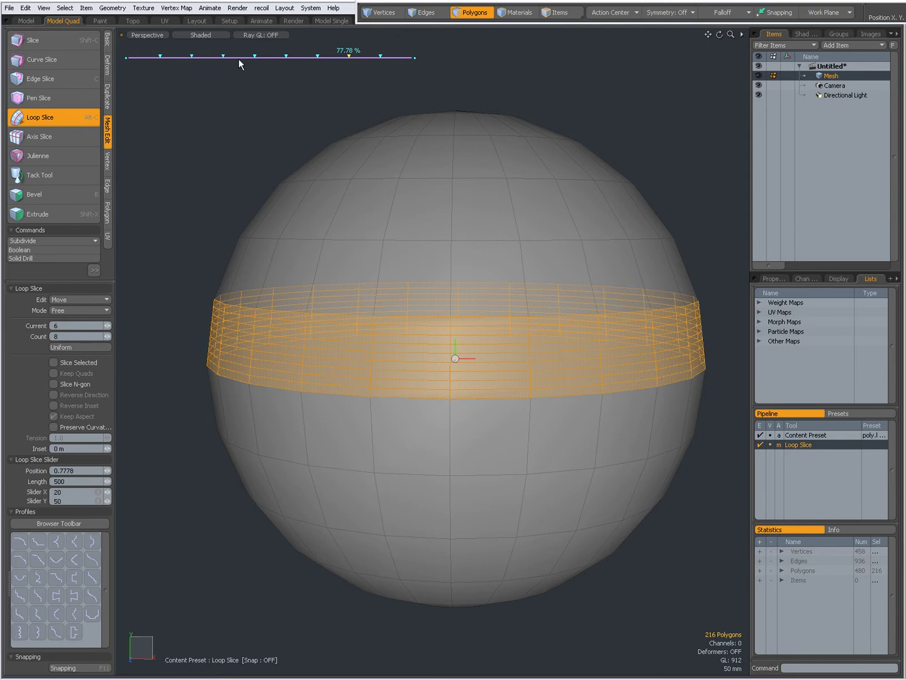
left_click_drag(257, 60, 344, 73)
left_click(53, 362)
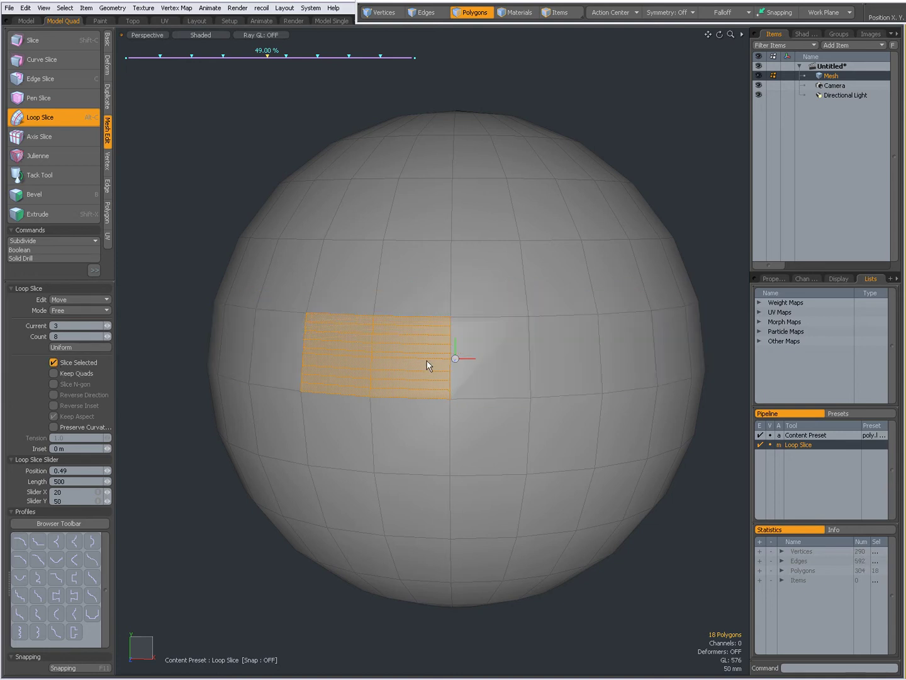
left_click_drag(446, 376, 309, 370, "alt")
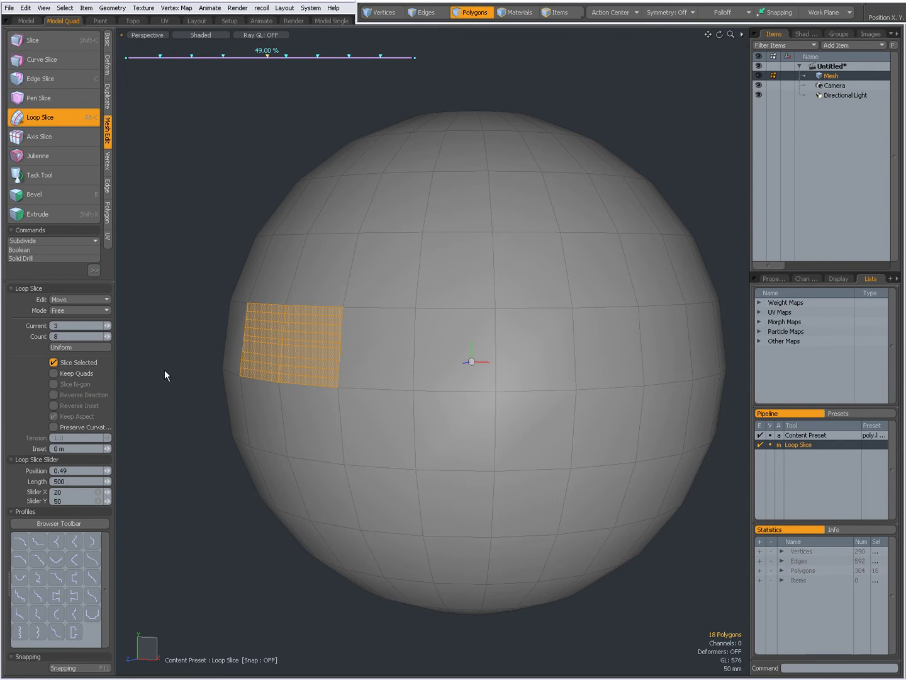
left_click(54, 362)
left_click(53, 363)
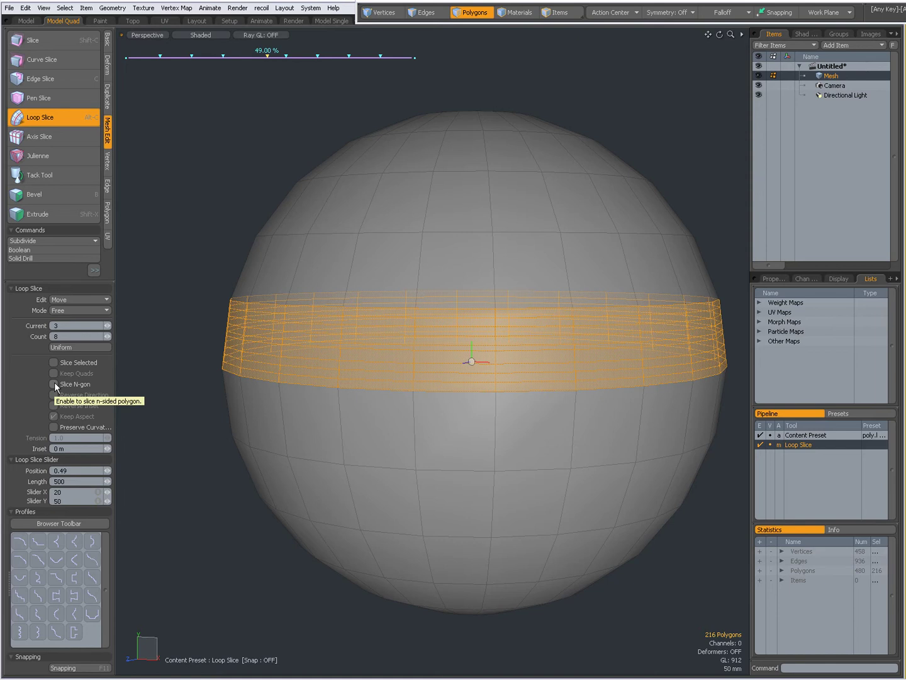
Step: Commit the loop cuts and split one upper polygon with an Edge Slice cut
key("space")
left_click(162, 405)
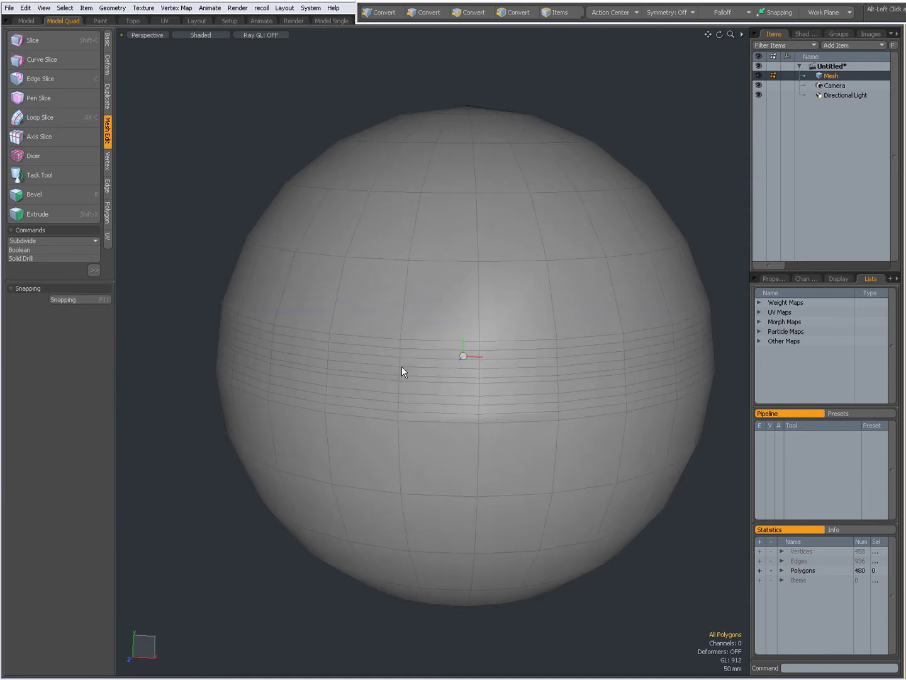
key("3")
key("c")
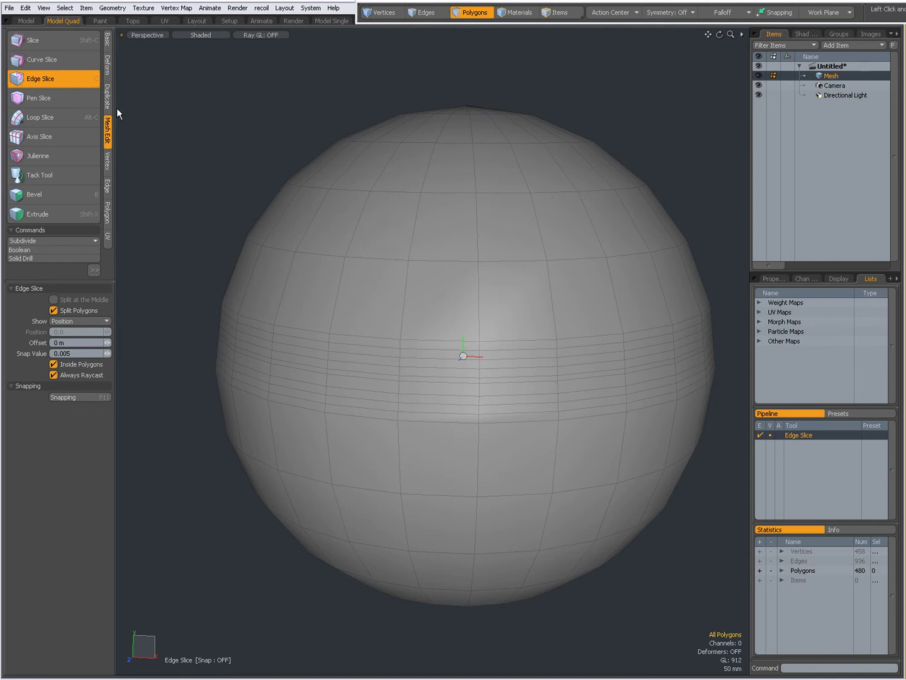
left_click(359, 226)
left_click(416, 223)
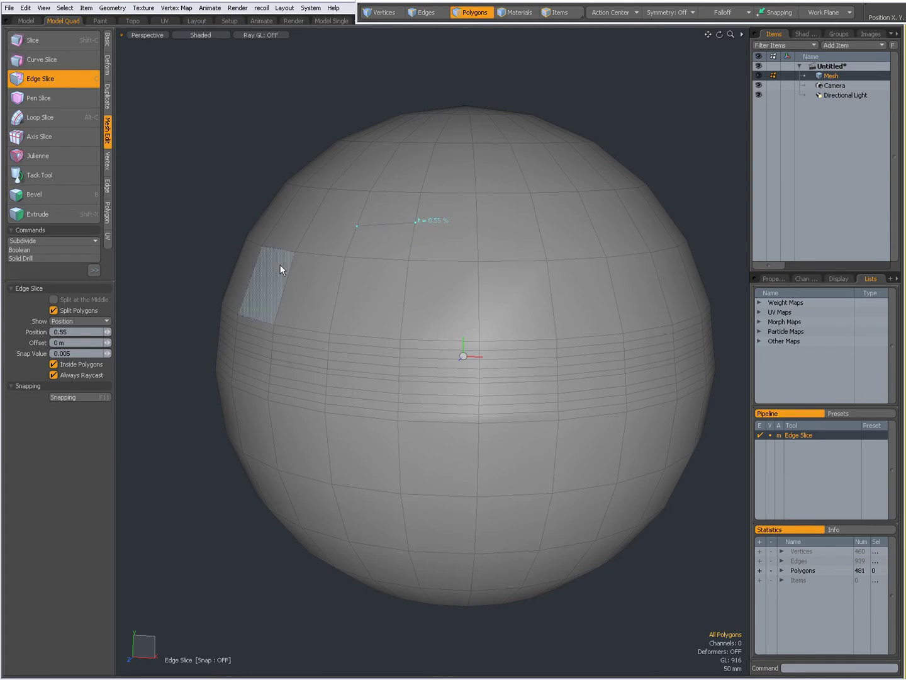
key("space")
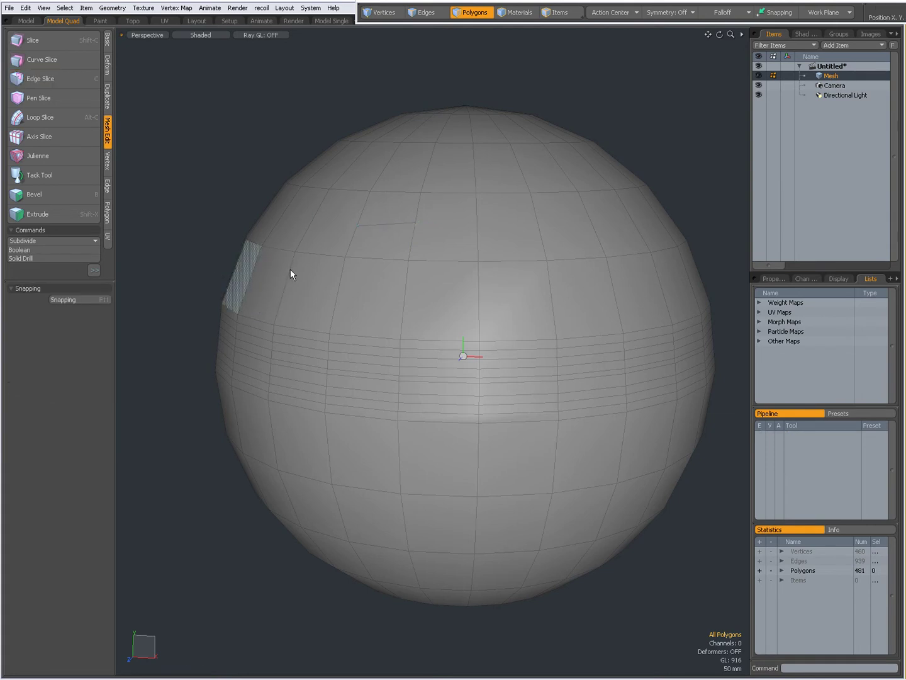
Step: Select two upper polygons, then clear the selection and orbit the view
left_click(339, 234)
left_click(451, 235, "shift")
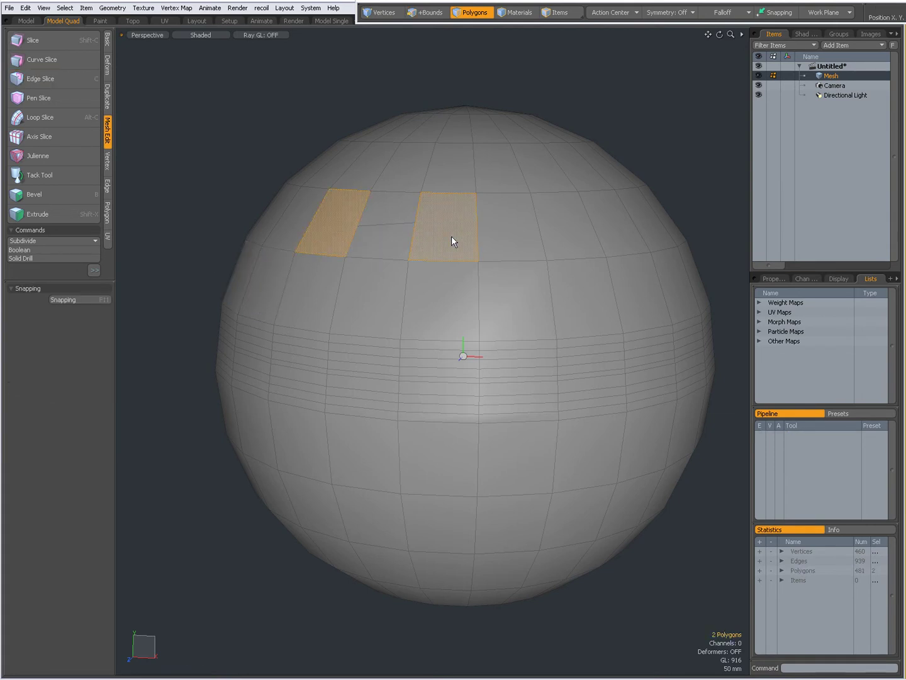
left_click(185, 206)
left_click_drag(369, 359, 488, 286, "alt")
Step: Select two adjacent upper polygons and Loop Slice them, resetting to a single 50% cut
left_click_drag(490, 241, 529, 239)
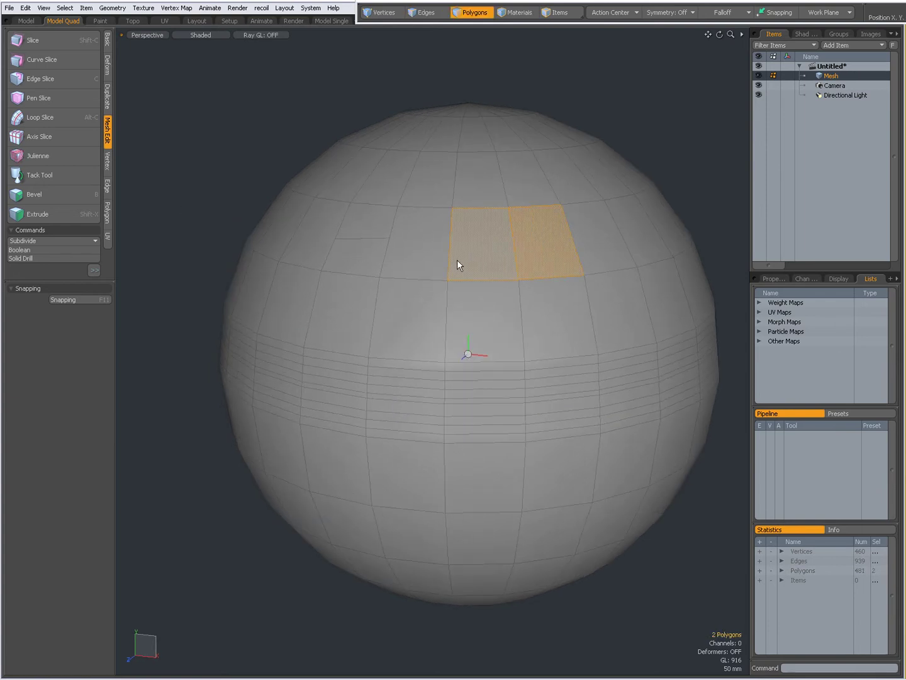
key("alt+c")
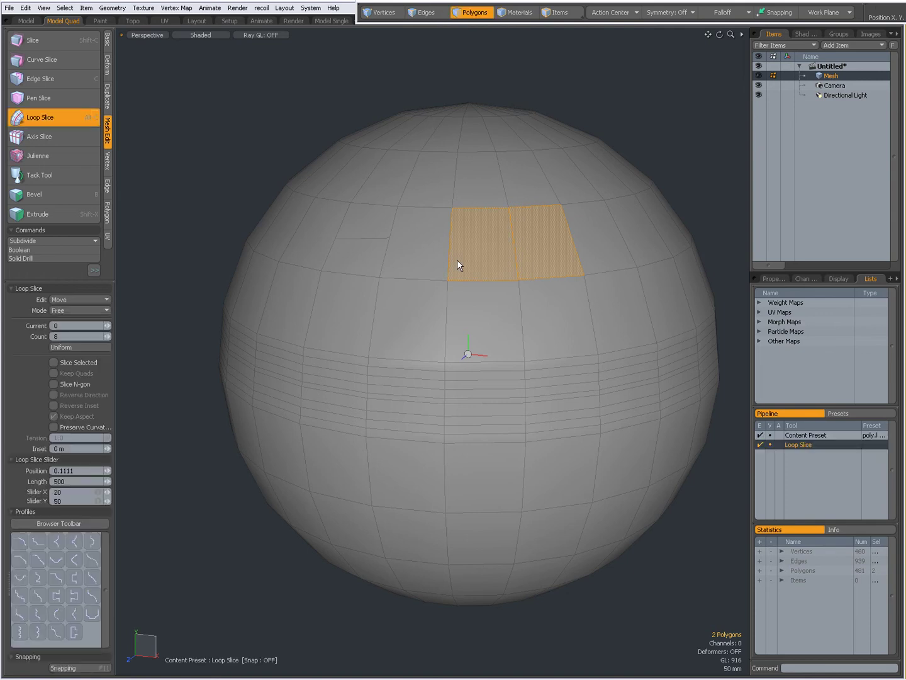
left_click(483, 256)
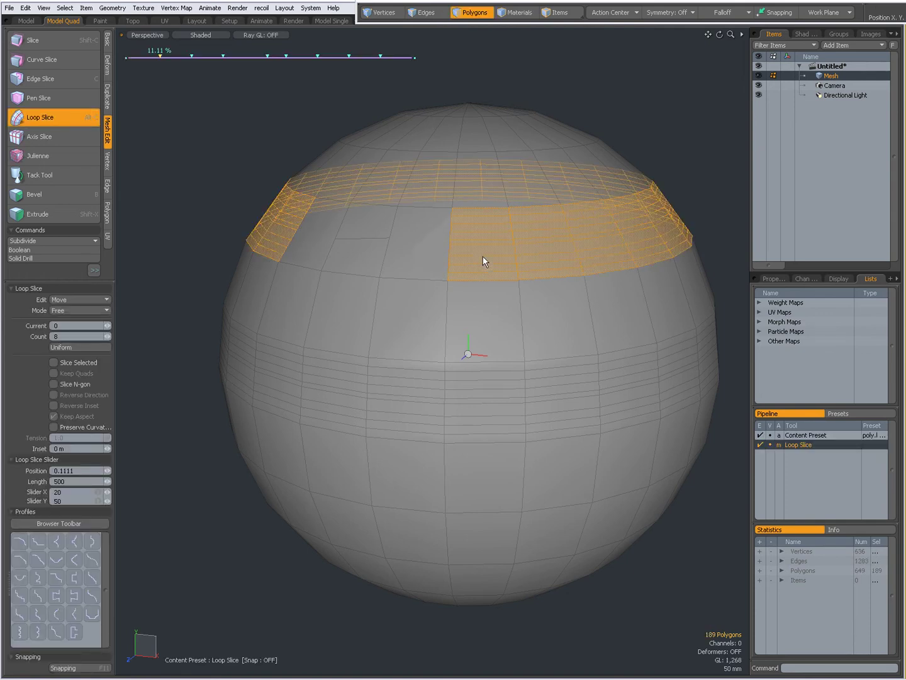
right_click(802, 445)
left_click(803, 451)
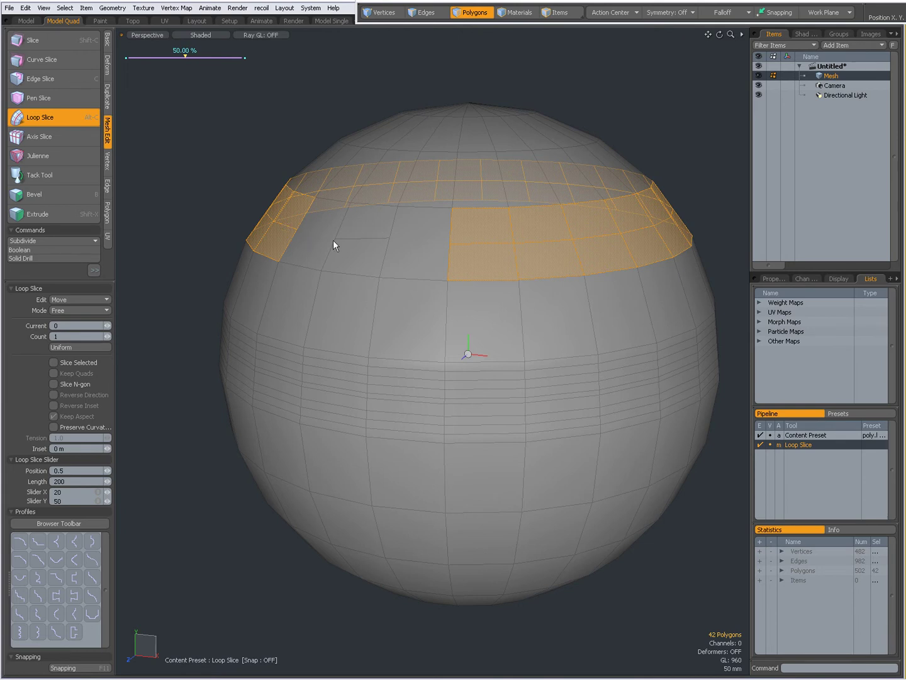
Step: Undo the upper cut, grow the selection to the full upper loop, and add three nearby polygons
key("space")
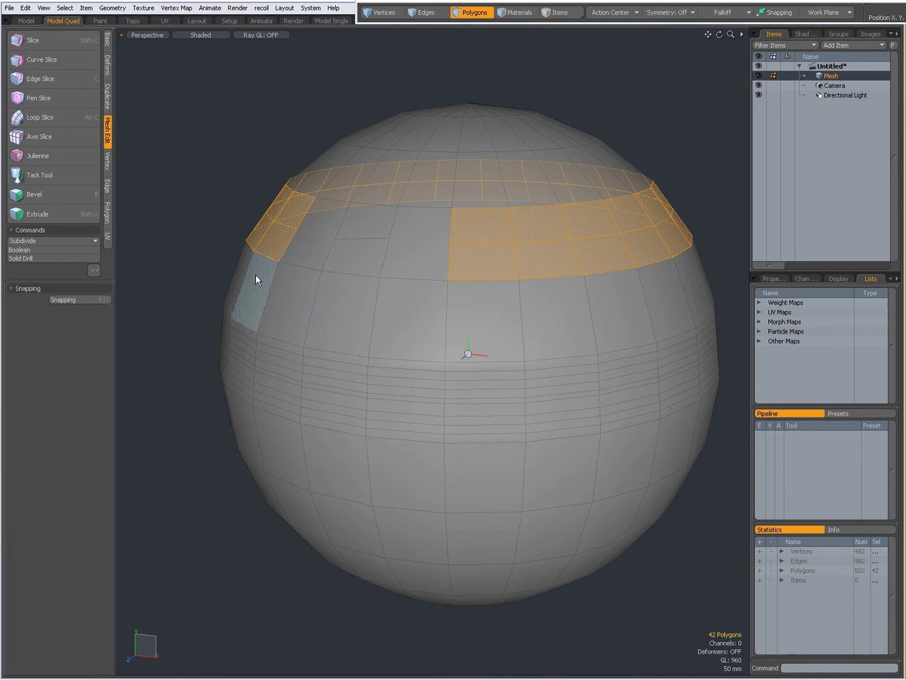
key("ctrl+z")
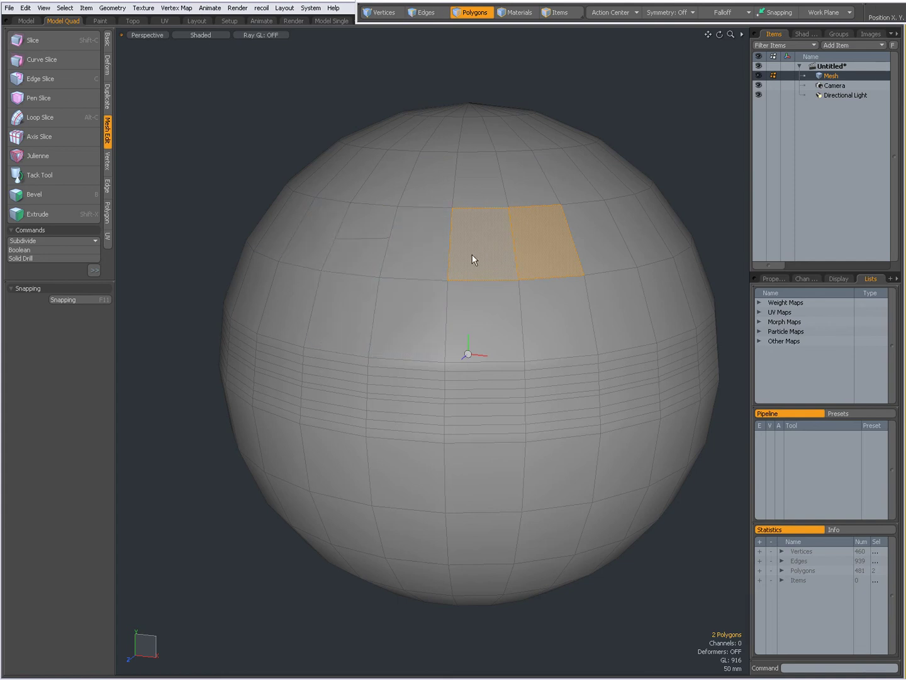
key("l")
left_click(418, 247, "shift")
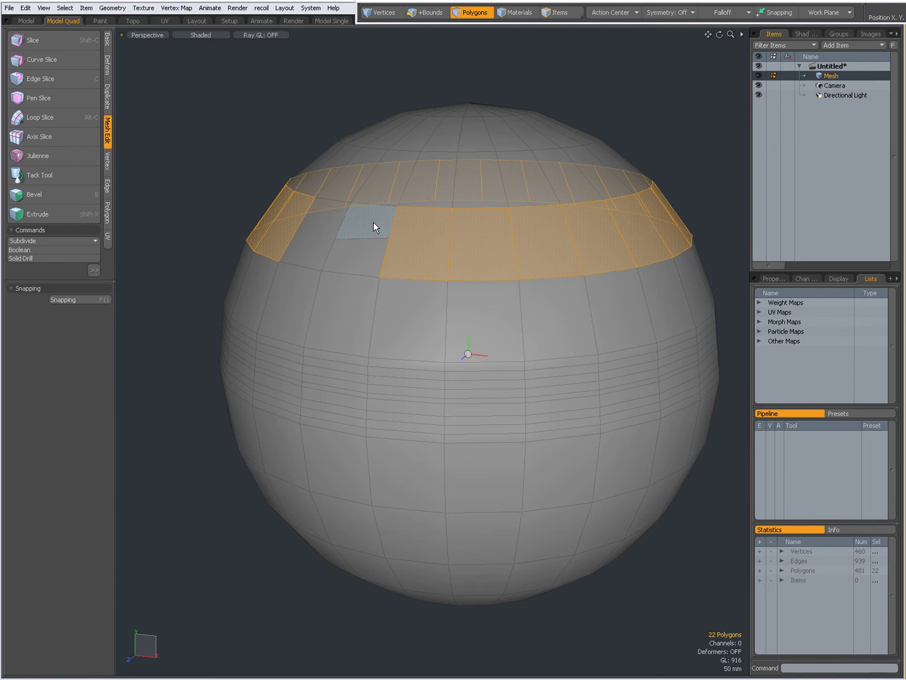
left_click(355, 222, "shift")
left_click(315, 240, "shift")
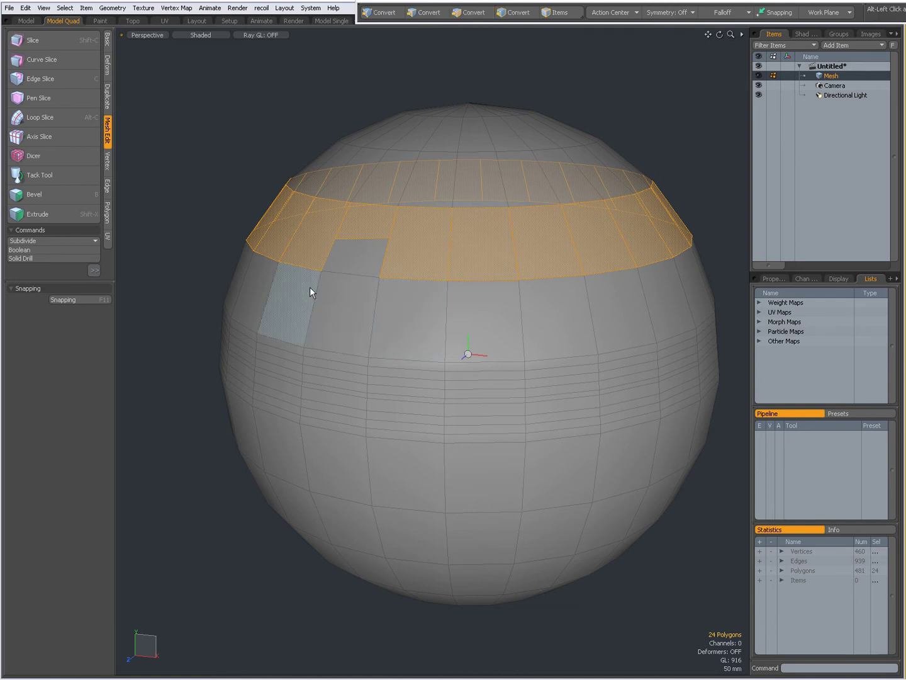
Step: Loop Slice the selection with Slice Selected on so the cut stays within it
key("alt+c")
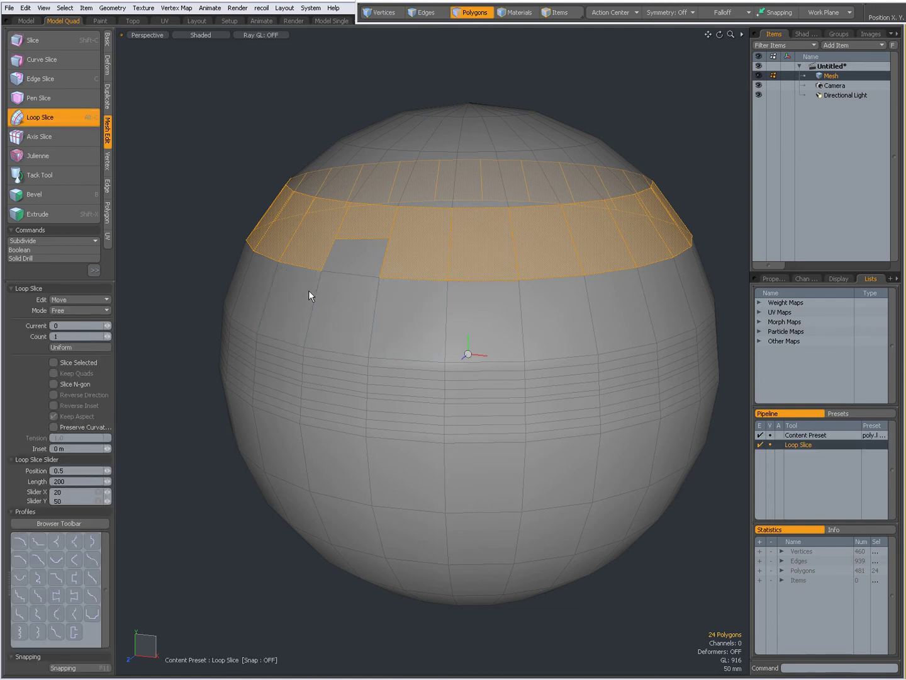
left_click(315, 290)
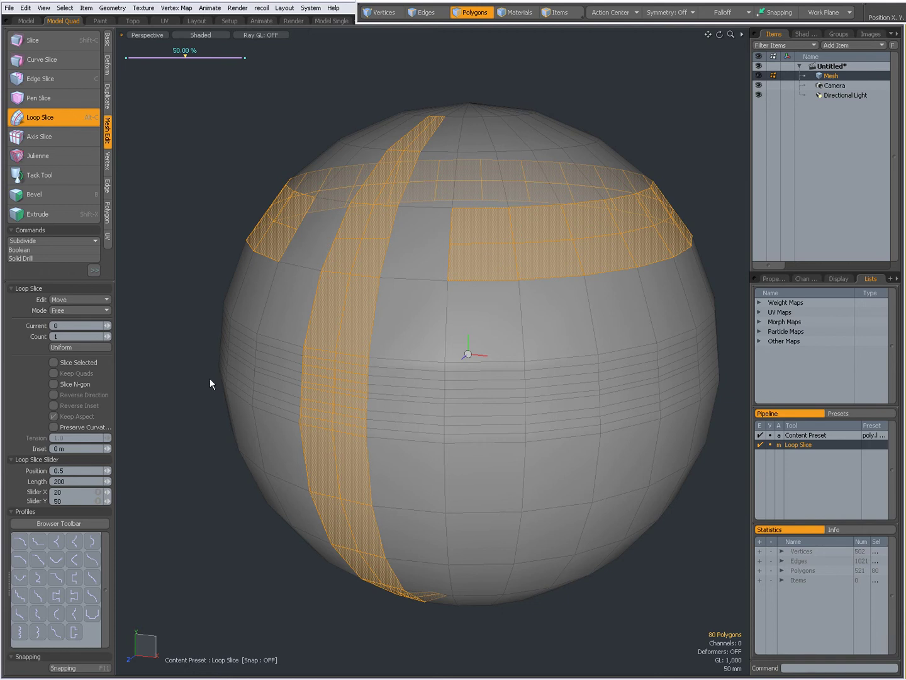
left_click(54, 363)
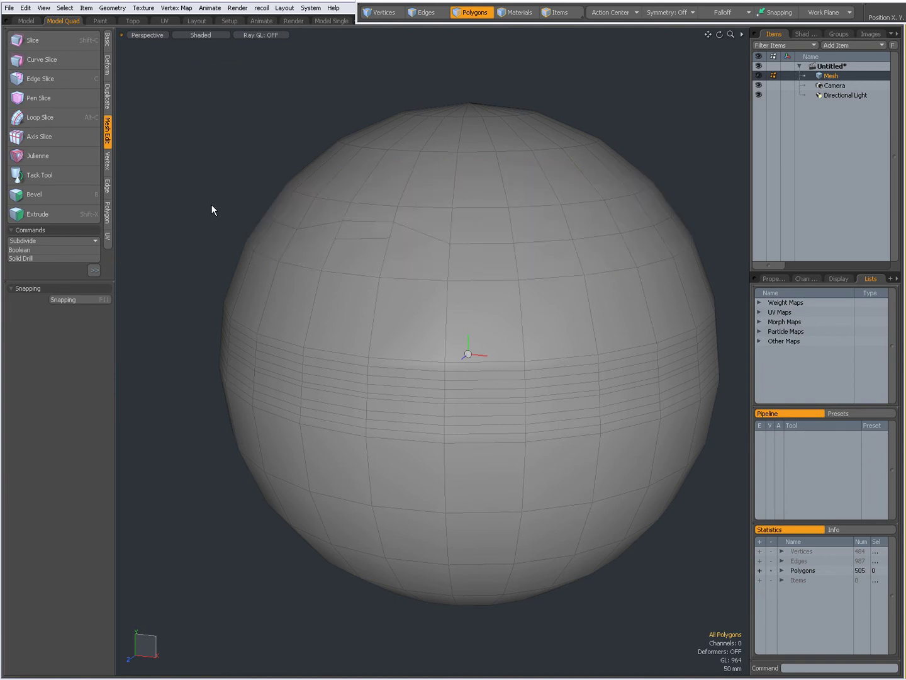
Step: Select an L-shaped patch of five upper polygons on the sphere
left_click_drag(380, 376, 411, 361, "alt")
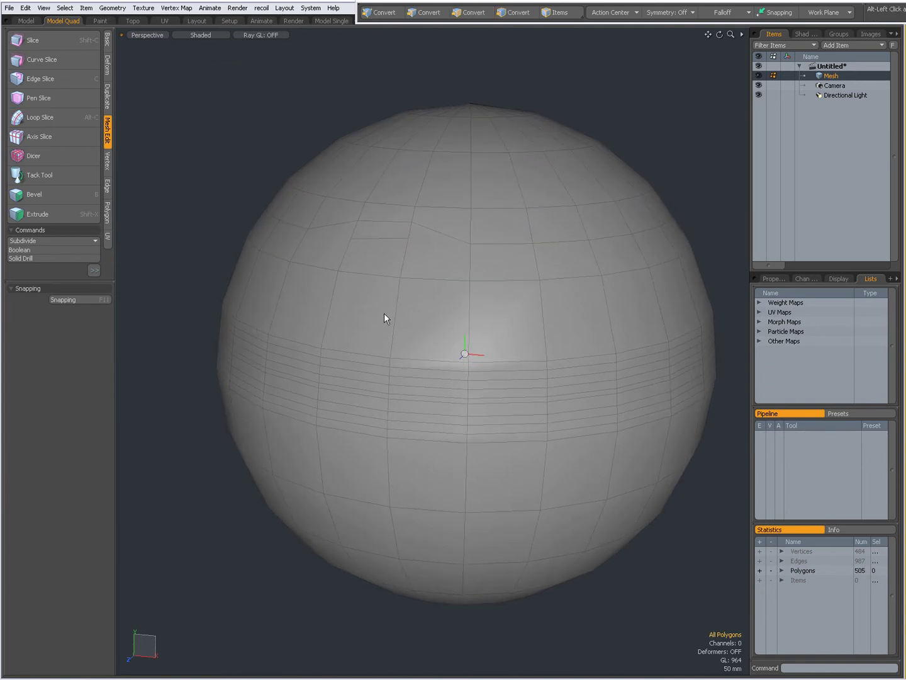
left_click_drag(385, 314, 386, 330, "alt")
left_click(433, 271)
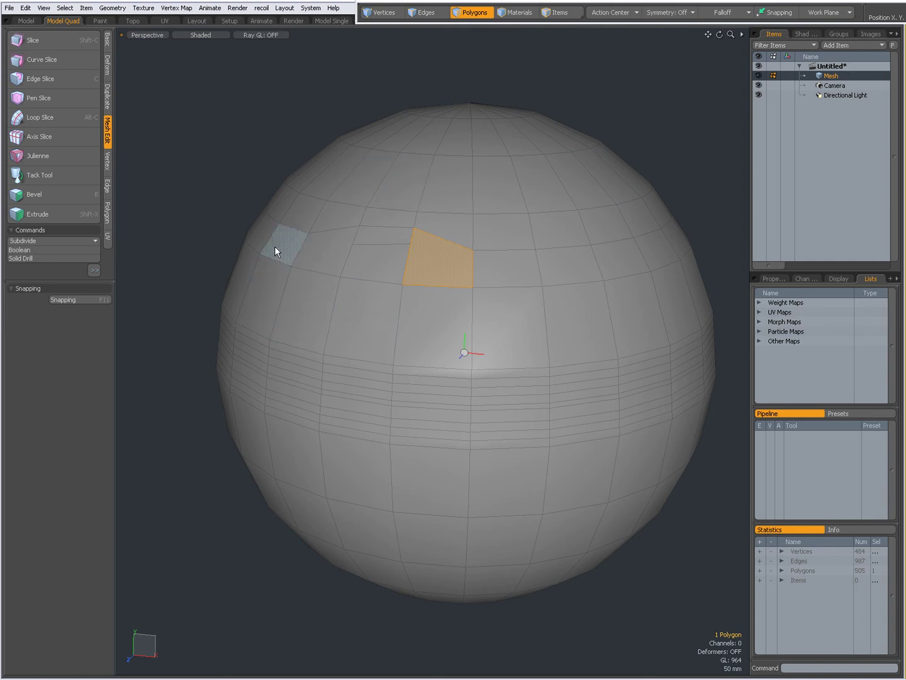
mouse_move(275, 247)
left_mouse_down()
mouse_move(436, 260)
mouse_move(433, 343)
left_mouse_up()
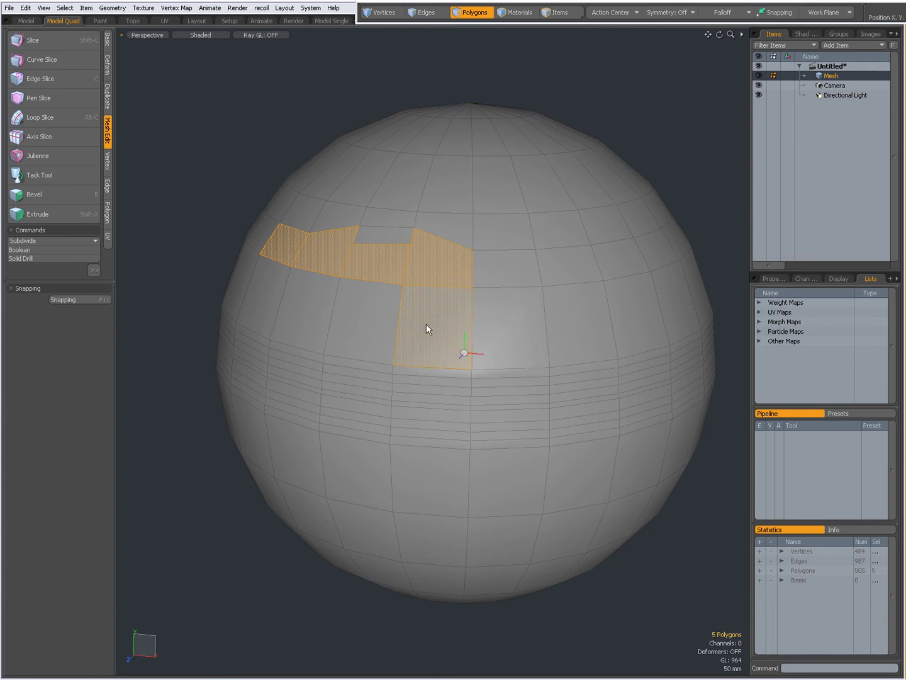
Step: Loop slice the selected patch with Alt-C, confining the cut to those faces, and inspect it
key("alt")
key("alt+c")
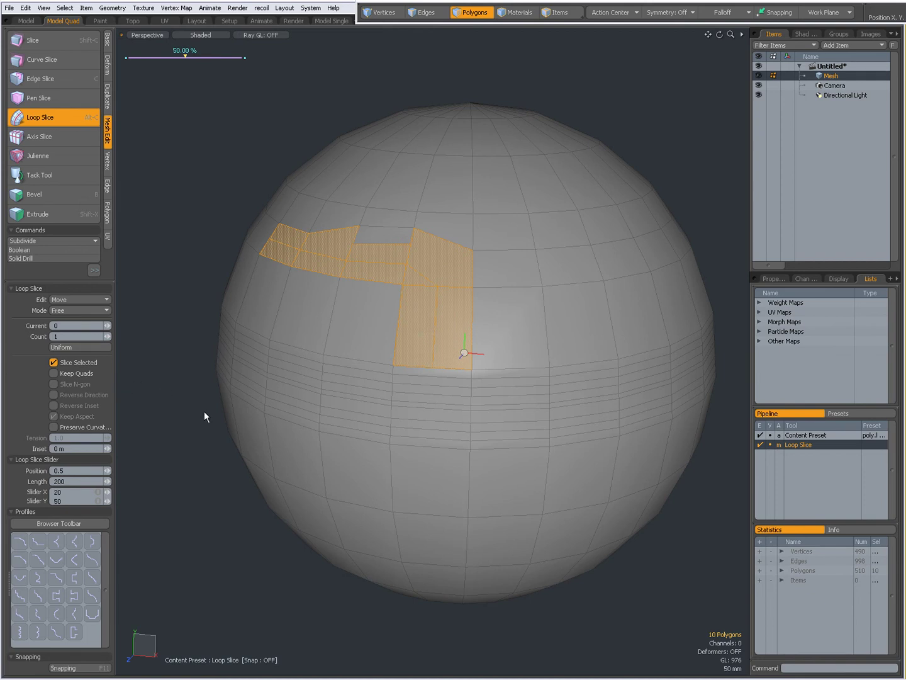
left_click_drag(469, 394, 363, 353, "alt")
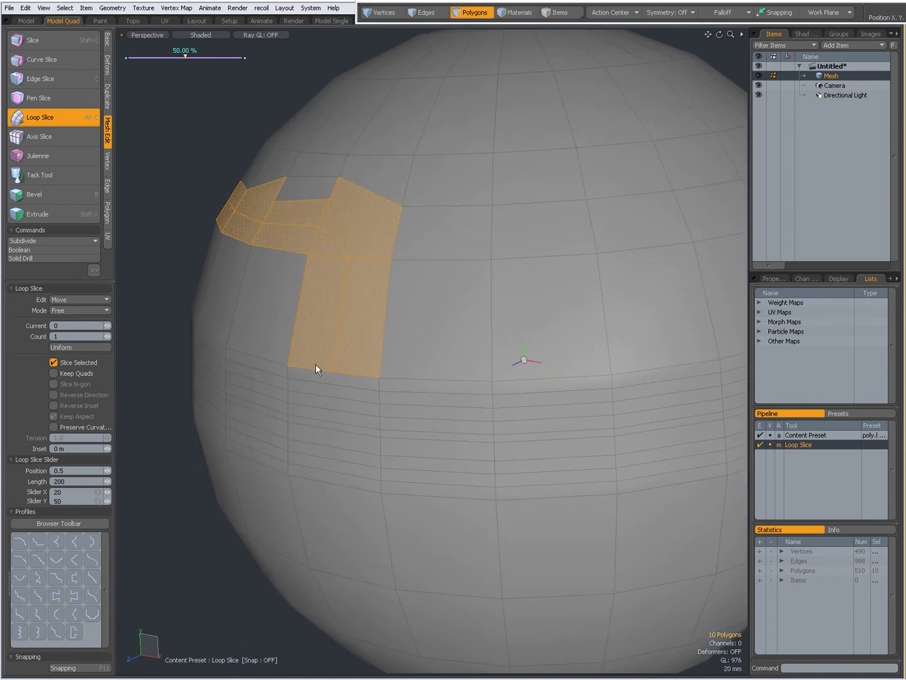
left_click_drag(344, 306, 299, 323, "ctrl+alt")
left_click_drag(253, 378, 387, 398, "alt")
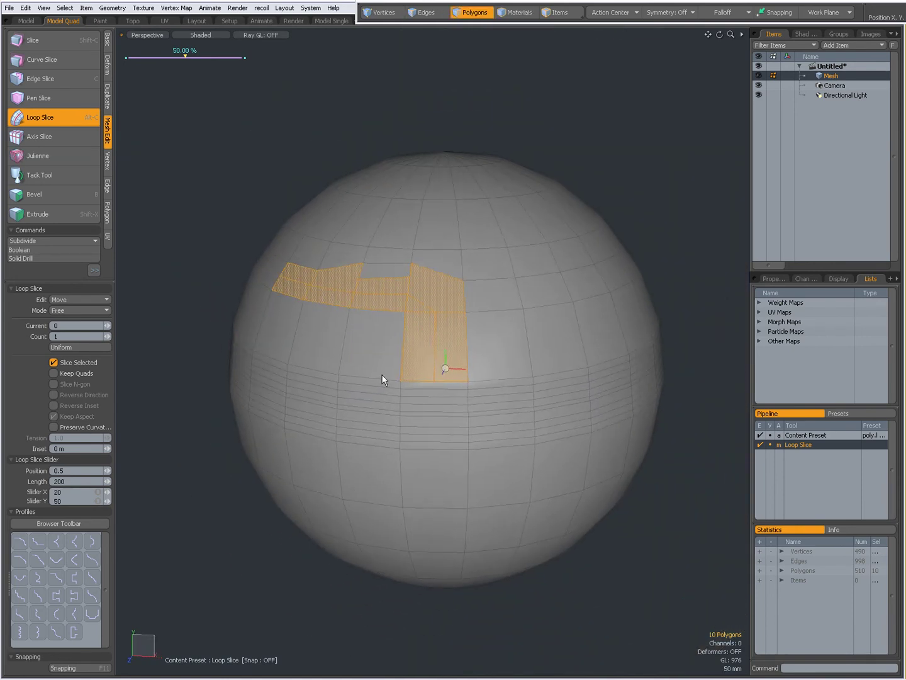
Step: Select the equatorial polygon ring and cut one loop slice through it at 50%
key("space")
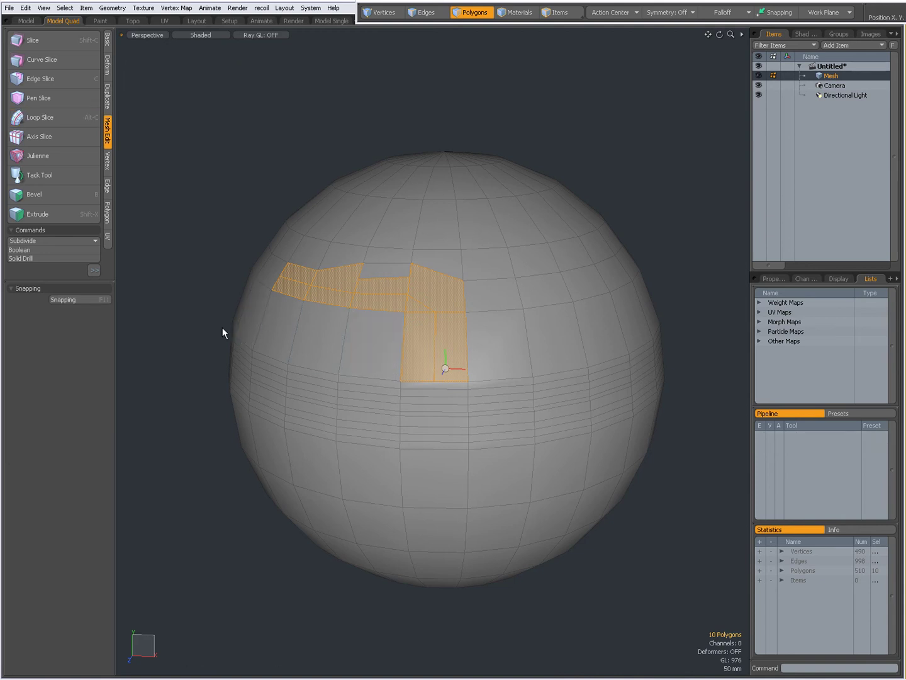
left_click(222, 327)
left_click_drag(368, 493, 340, 478, "alt")
left_click_drag(302, 455, 230, 440)
key("alt+c")
left_click(54, 364)
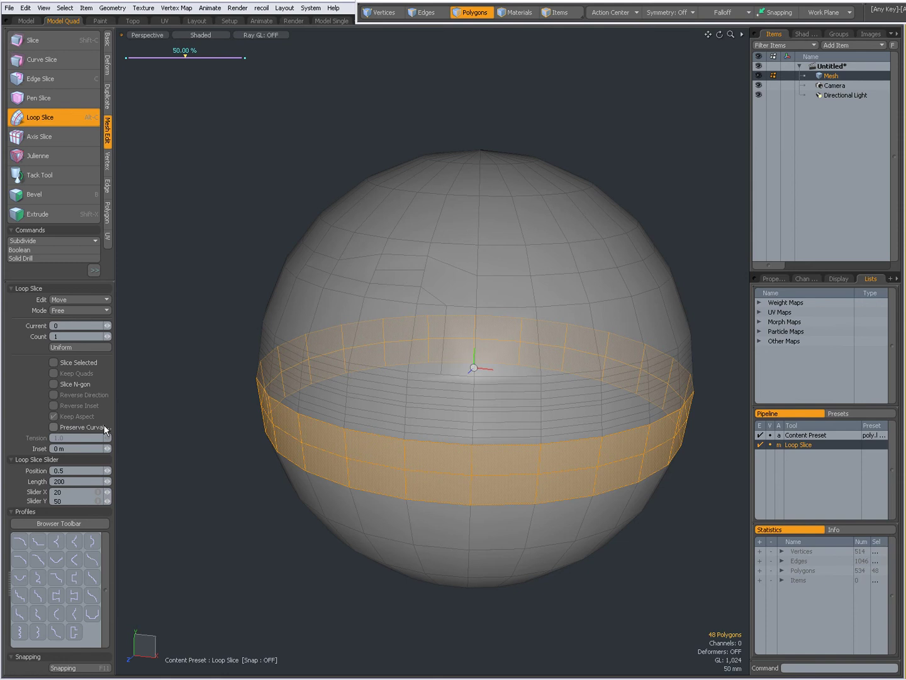
Step: Raise the Loop Slice Count to 2 for two evenly spaced cuts
left_click_drag(265, 434, 185, 331, "alt")
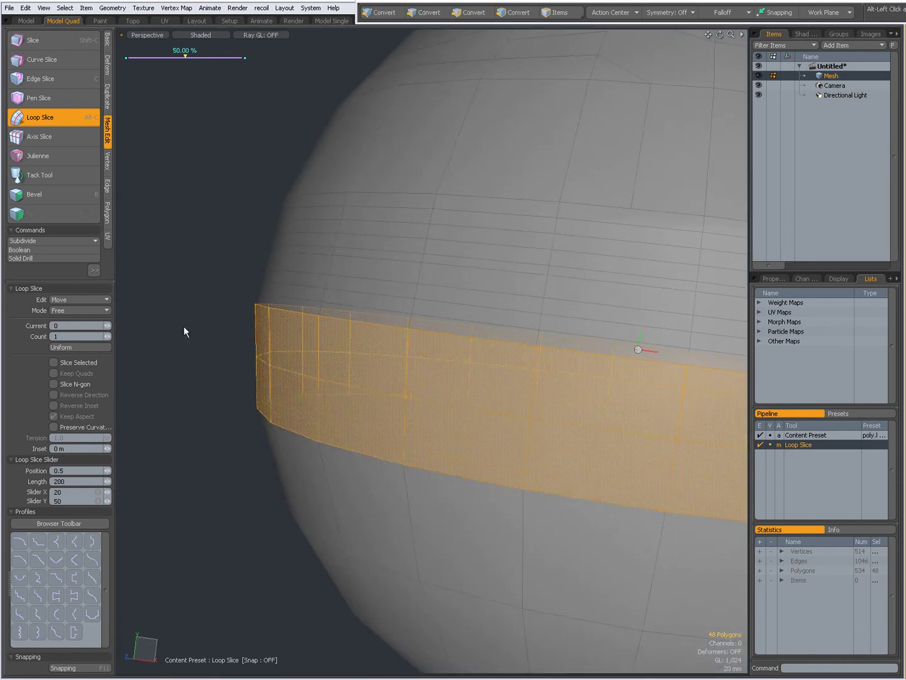
left_click(107, 337)
left_click_drag(371, 404, 276, 365, "ctrl+alt")
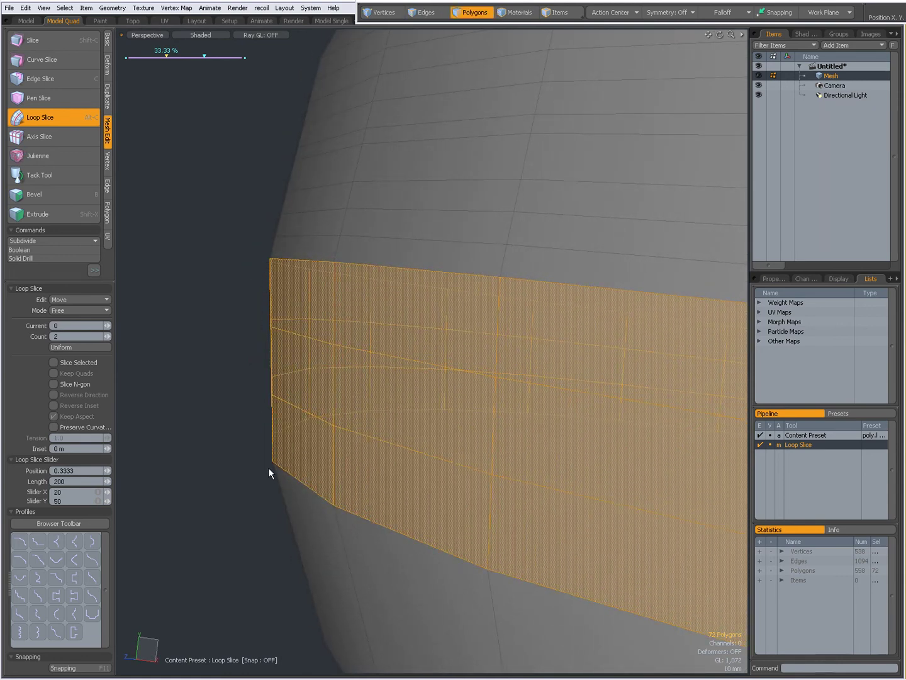
Step: Try Preserve Curvature and select each slice handle to inspect the cuts
left_click(54, 427)
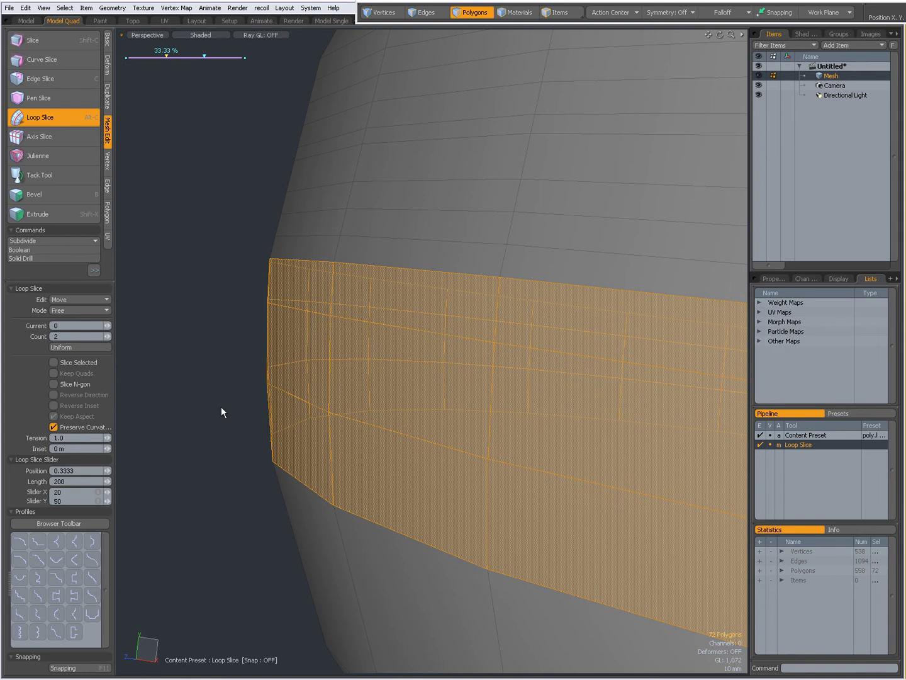
left_click(206, 59)
left_click(166, 58)
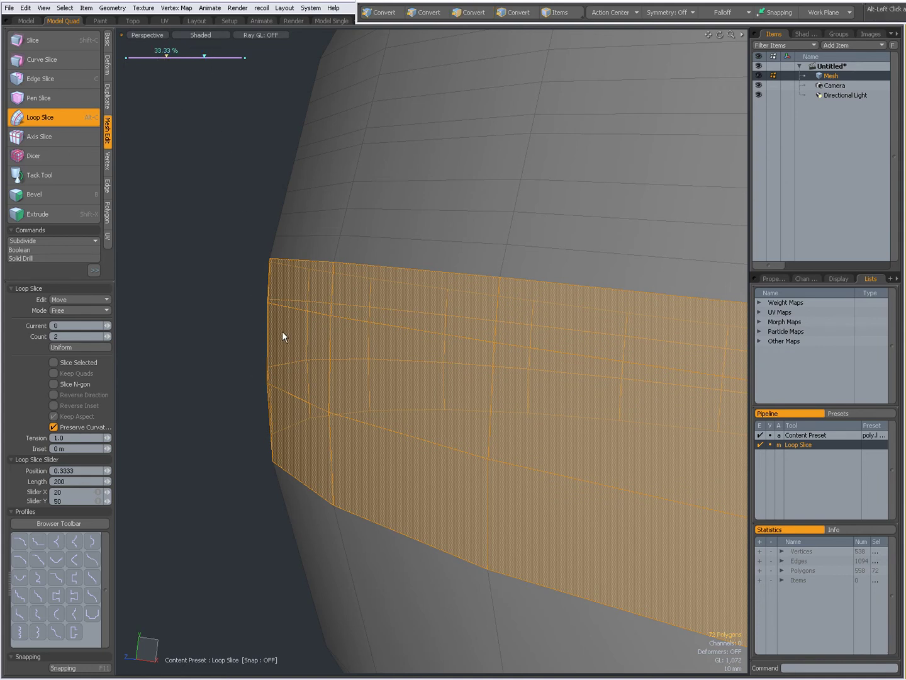
left_click_drag(282, 332, 270, 226, "alt")
left_click_drag(252, 419, 271, 349, "alt")
key("alt+Tab")
key("alt+Tab")
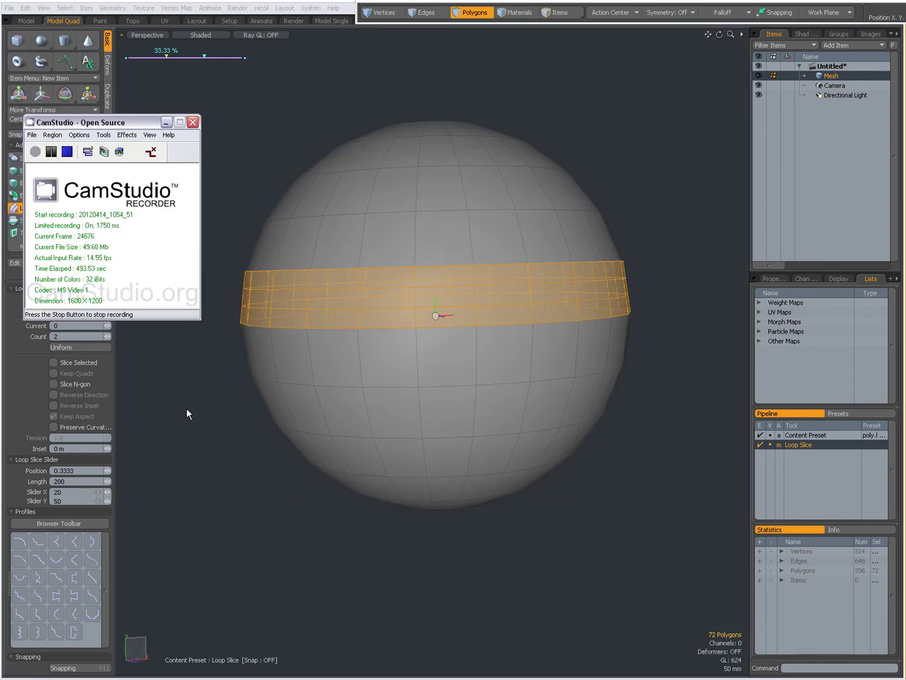
Step: Enable Preserve Curvature, test Tension 0 and higher values, then set Tension to 1.0
left_click(186, 409)
mouse_move(262, 333)
left_mouse_down("ctrl+alt")
mouse_move(275, 298)
mouse_move(336, 313)
mouse_move(267, 330)
left_mouse_up("ctrl+alt")
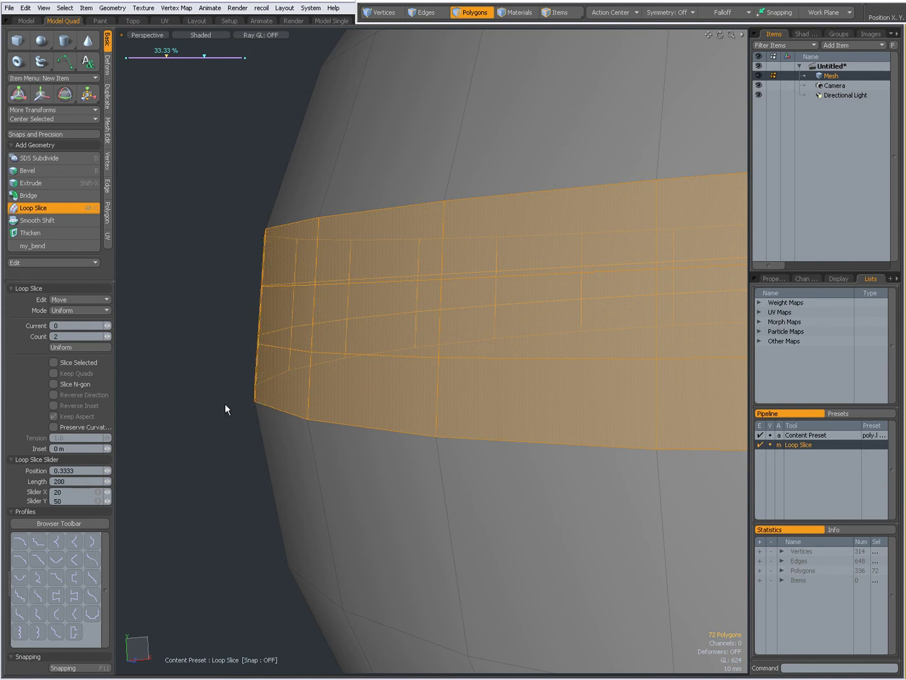
left_click(54, 427)
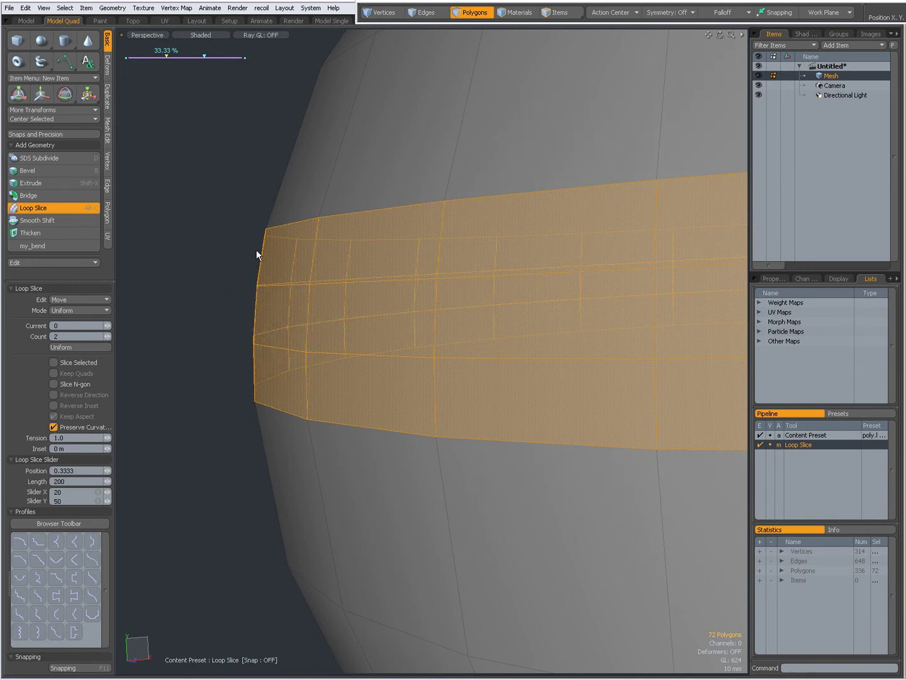
left_click(57, 442)
type("0")
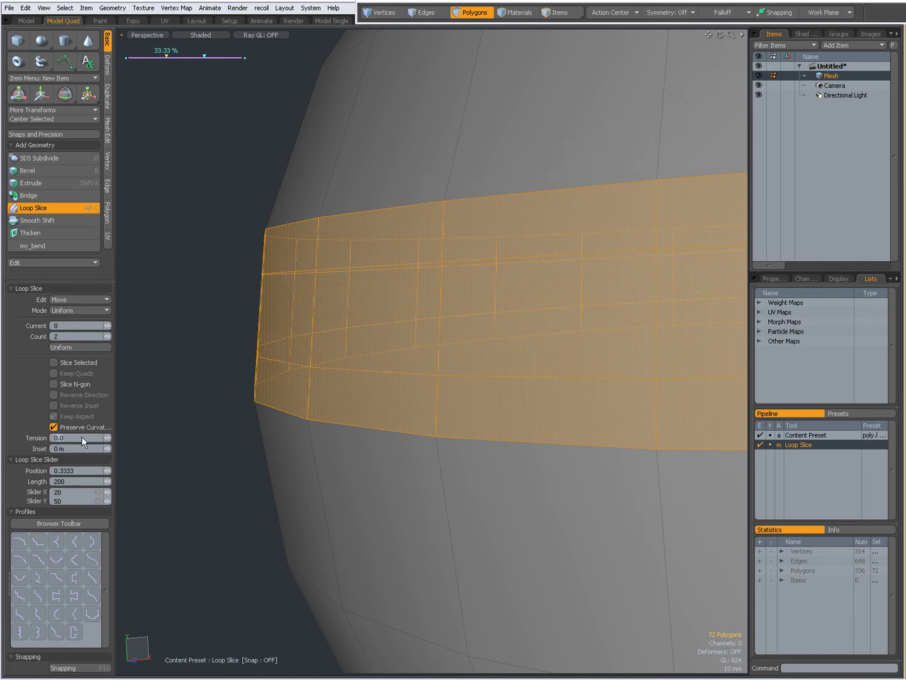
key("ctrl+z")
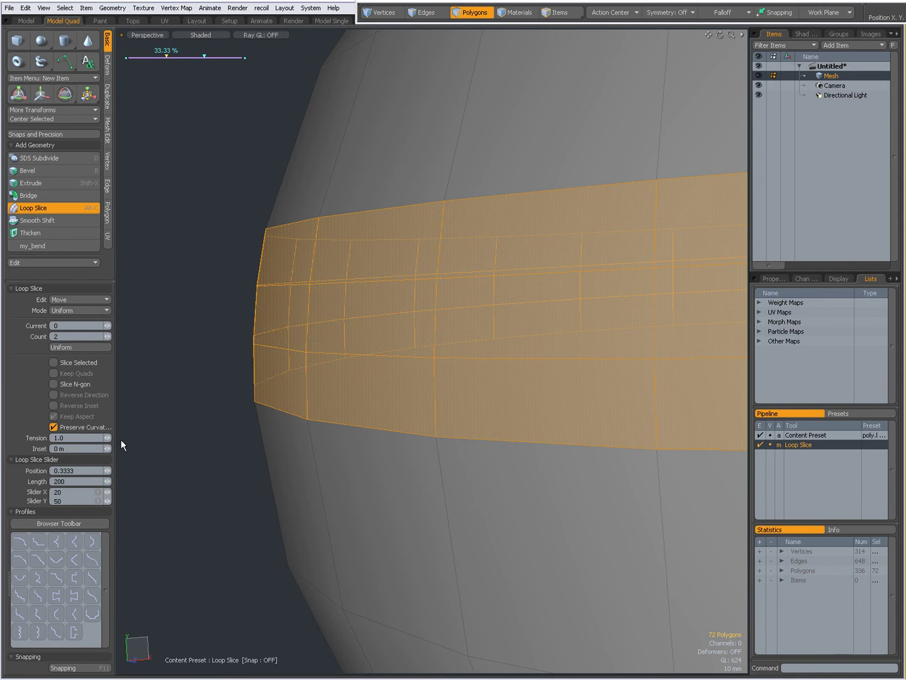
left_click_drag(110, 439, 110, 436)
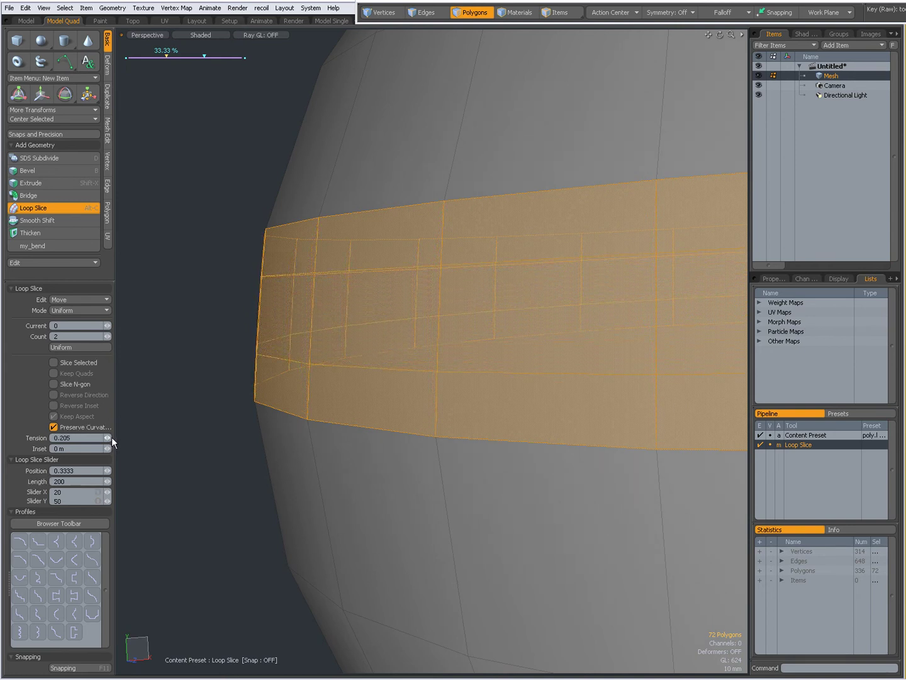
left_click(68, 433)
type("1")
key("Return")
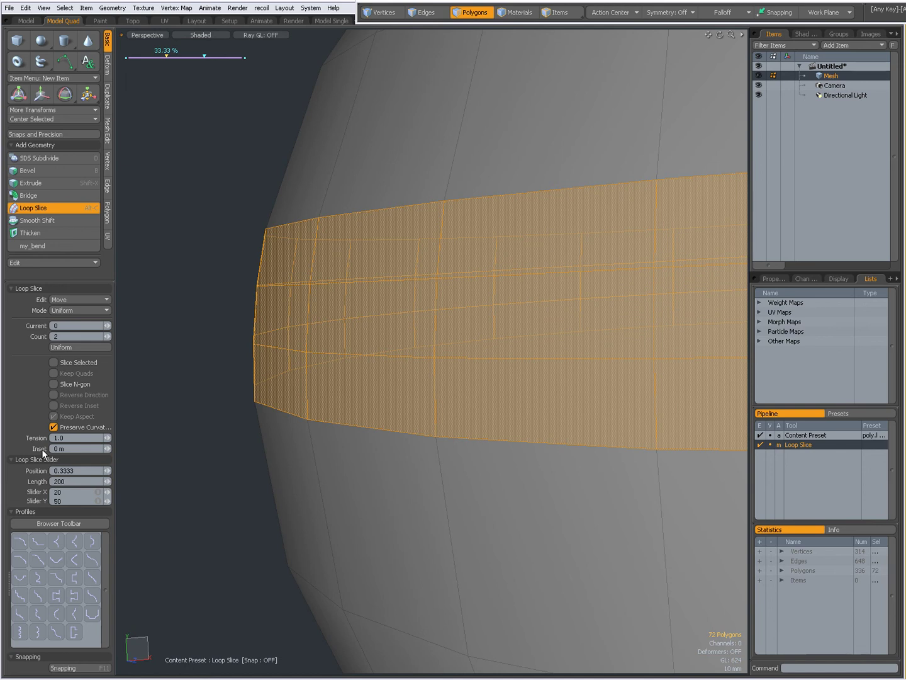
Step: Drop the slice tool and select the full equator edge loop in edge mode
key("space")
left_click(181, 445)
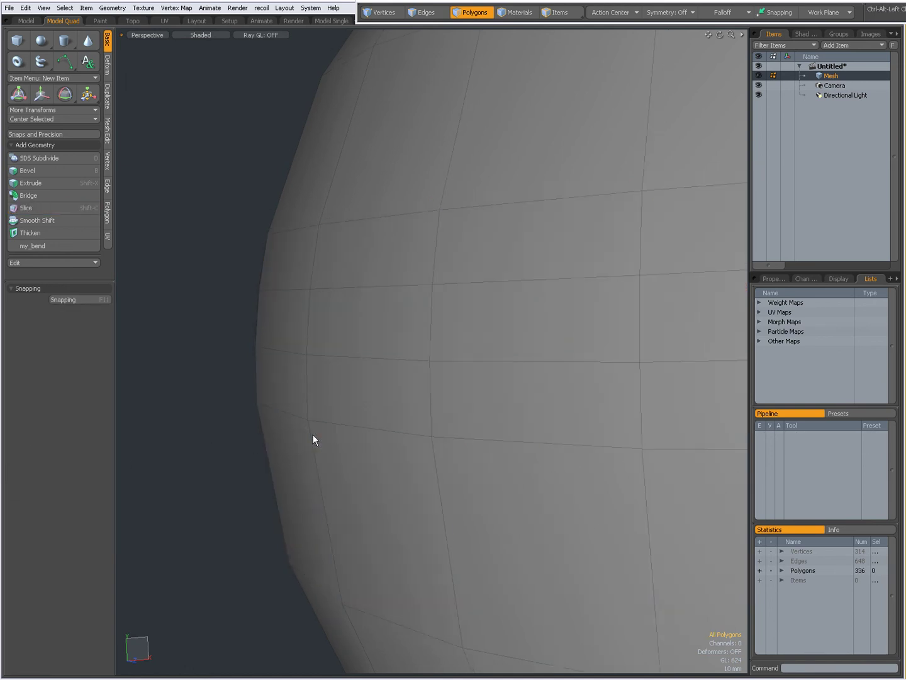
key("a")
key("1")
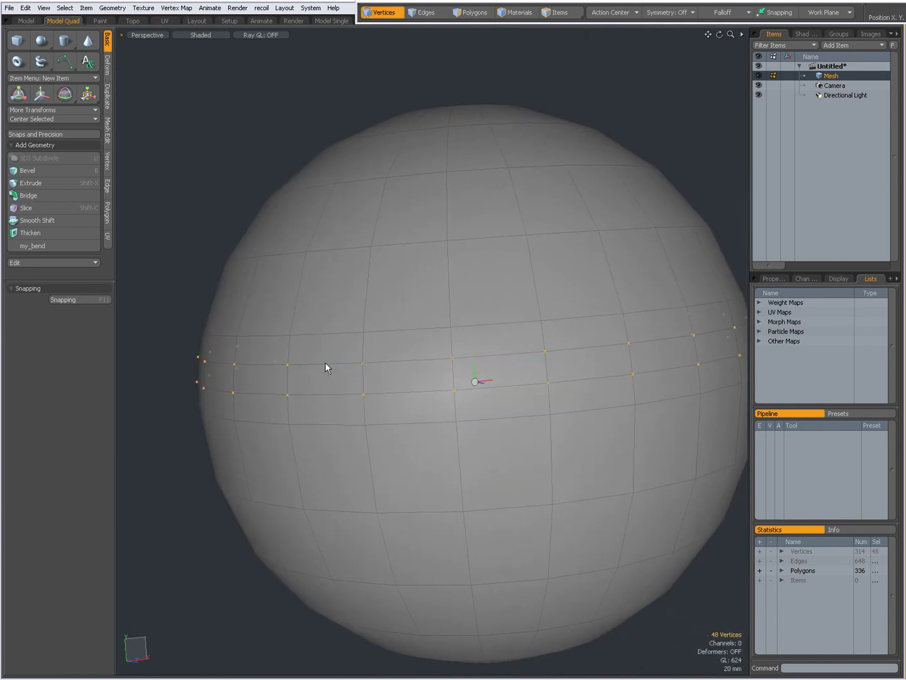
key("2")
double_click(326, 363)
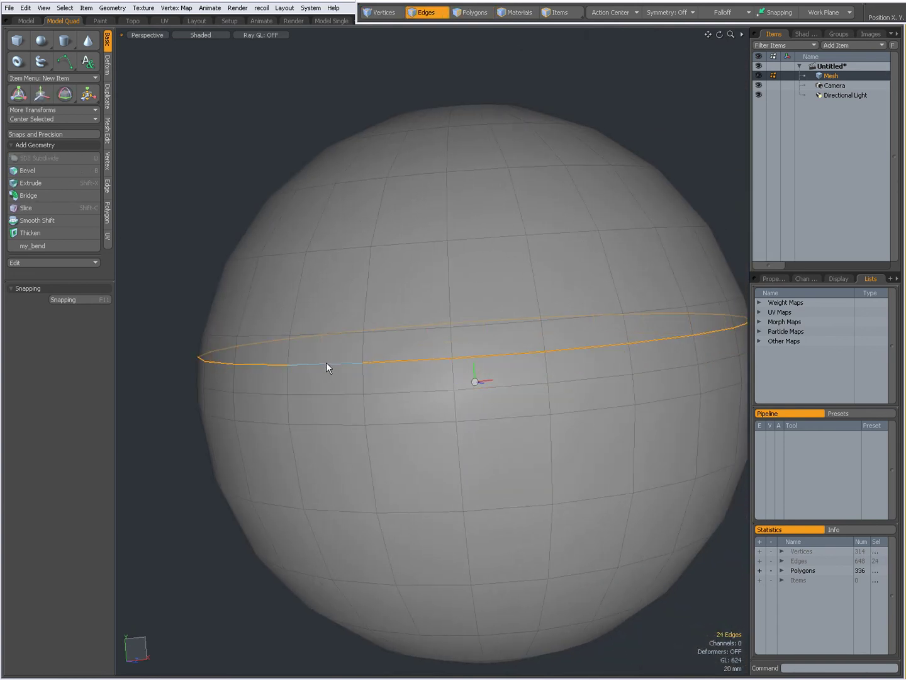
Step: Scale the equator edge loop slightly outward into a rim
left_click_drag(343, 370, 345, 416, "alt")
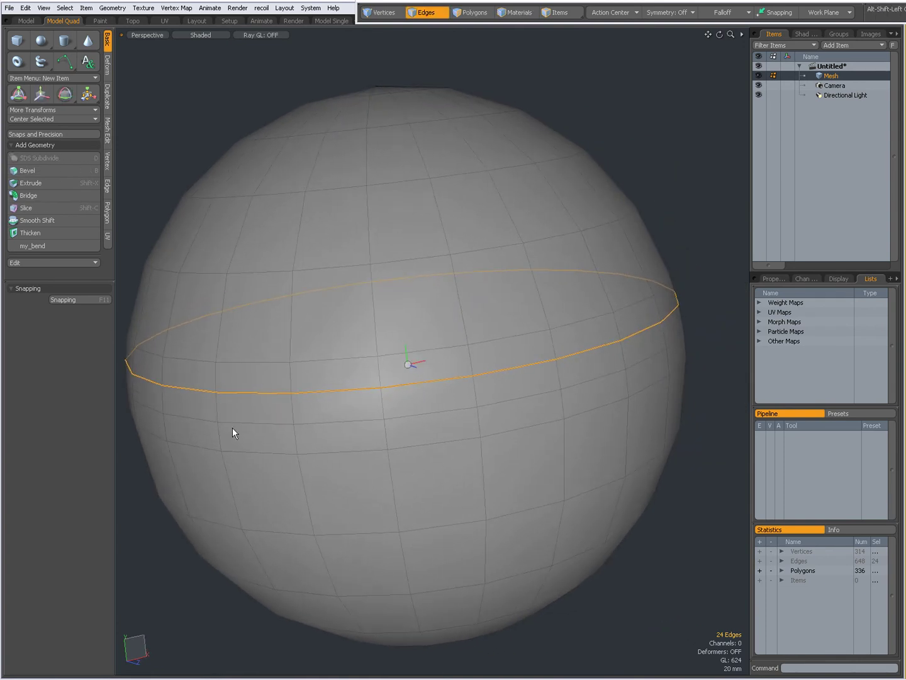
left_click_drag(233, 429, 269, 416, "alt+shift")
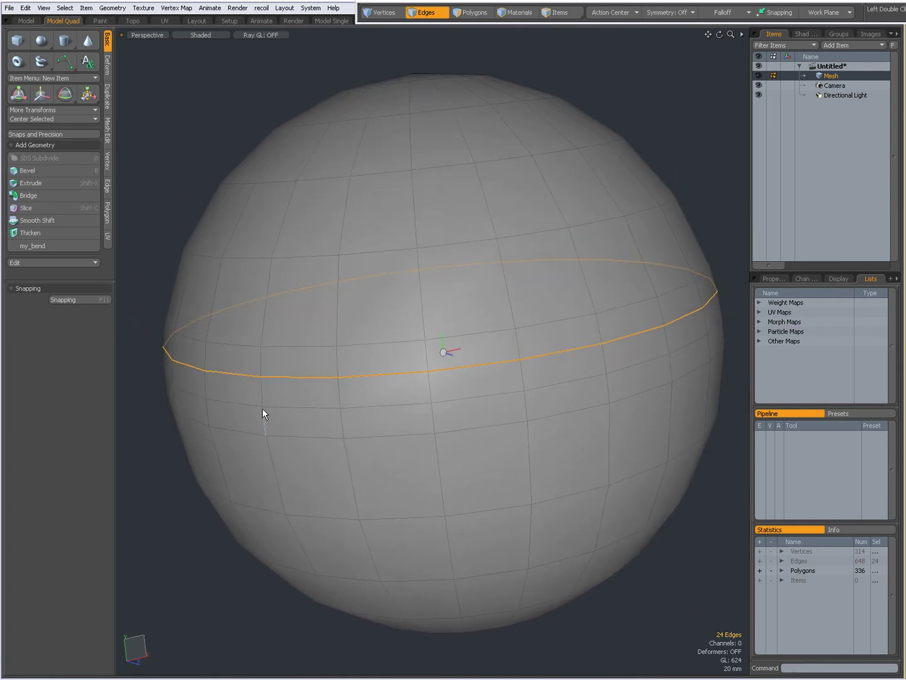
key("y")
left_click_drag(440, 310, 340, 370)
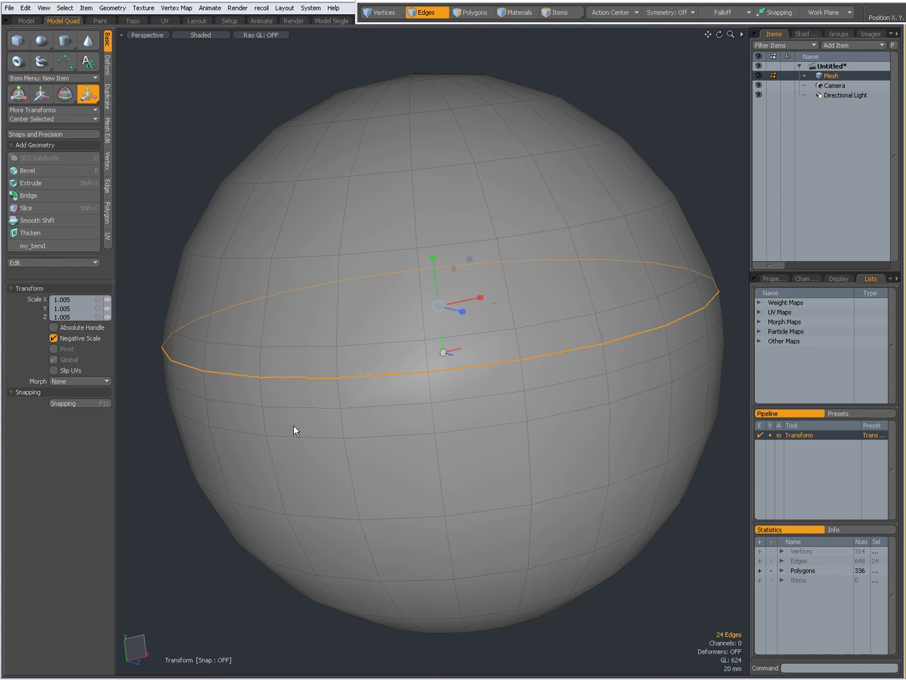
key("space")
Step: Select the equatorial polygon ring and cut two evenly spaced loop slices into it
key("3")
mouse_move(327, 467)
left_mouse_down()
mouse_move(357, 462)
mouse_move(324, 435)
left_mouse_up()
key("l")
key("alt+c")
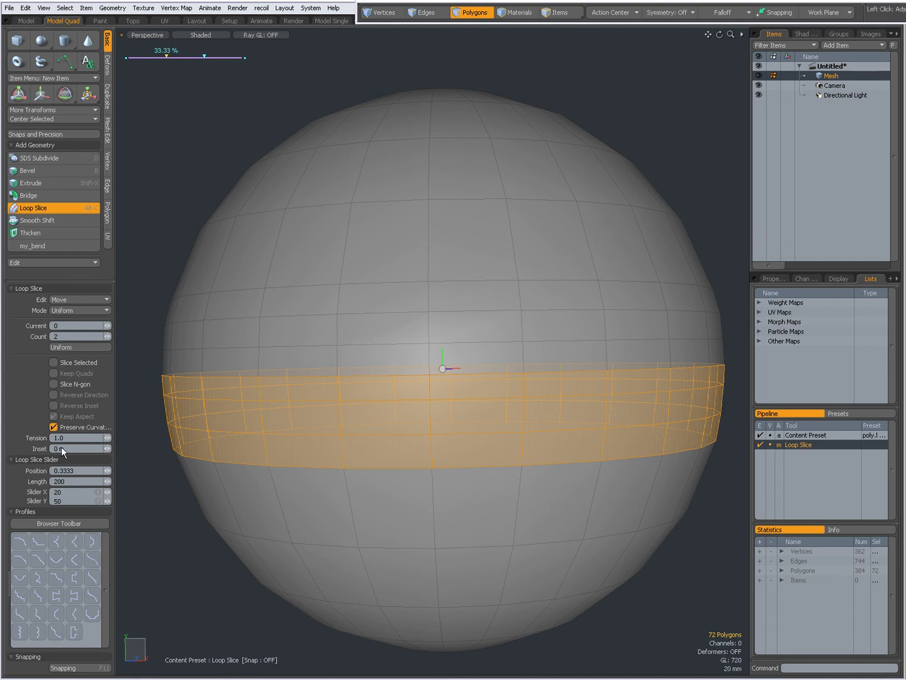
left_click(206, 57)
left_click_drag(189, 441, 203, 425, "alt+shift")
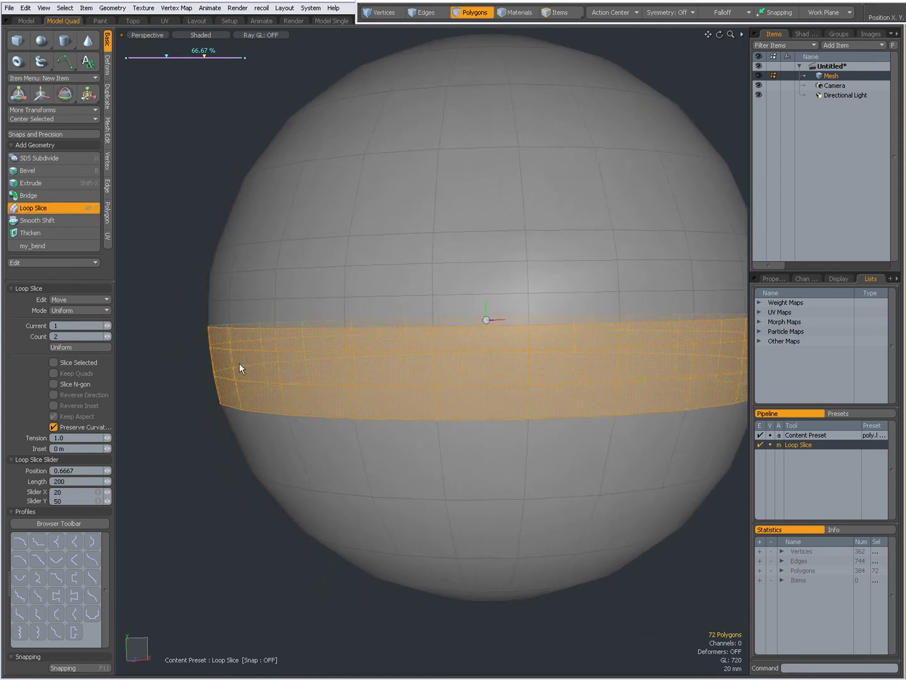
left_click(82, 430)
Step: Switch the Loop Slice Mode to Free
left_click(167, 57)
key("Escape")
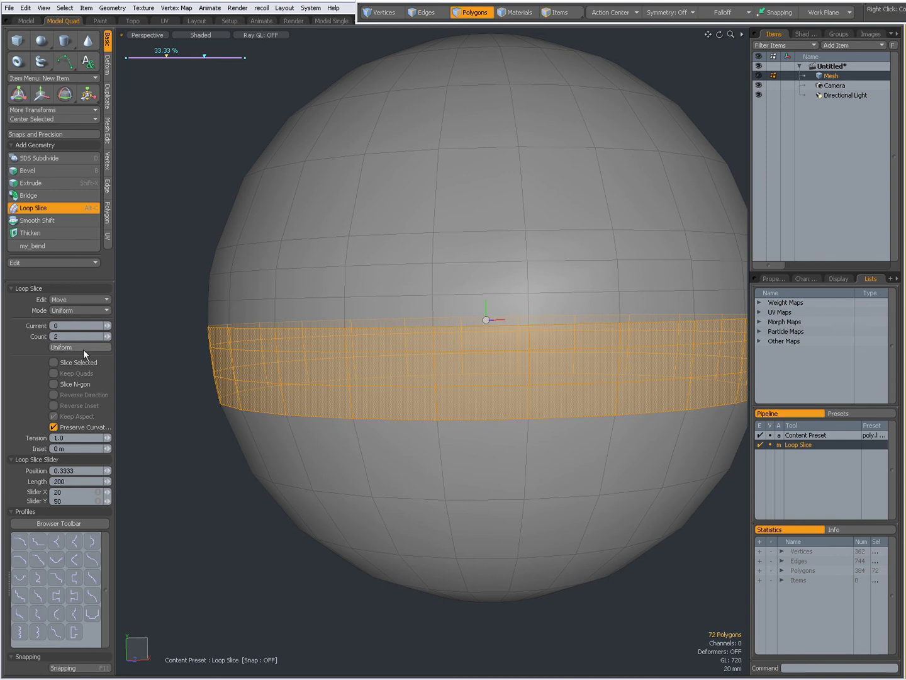
left_click(64, 311)
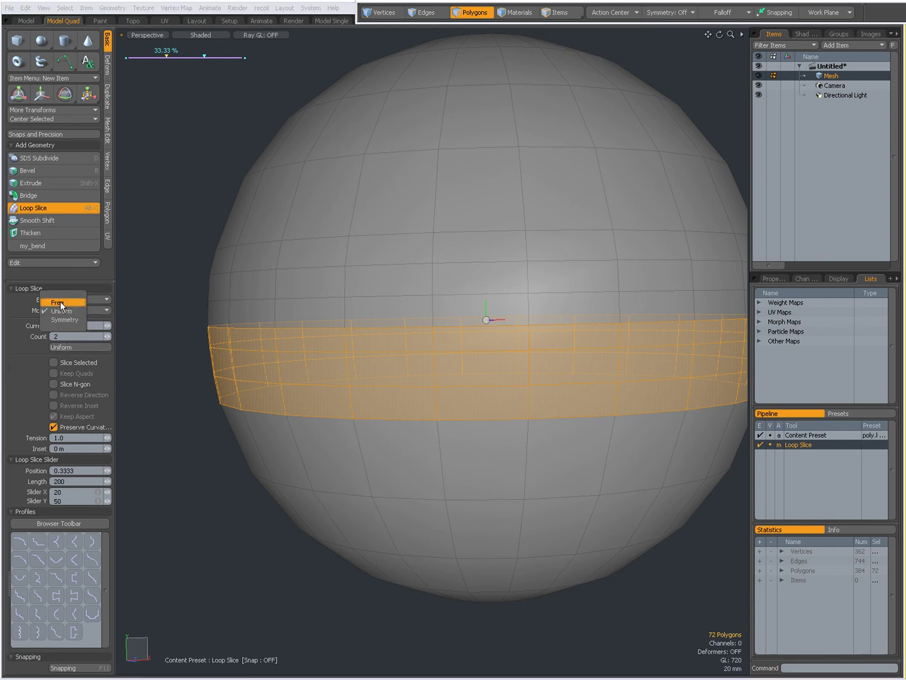
left_click(60, 303)
Step: Set the first slice's Position to 0.2 and the second's to 0.6
left_click(68, 472)
type(".2")
key("Return")
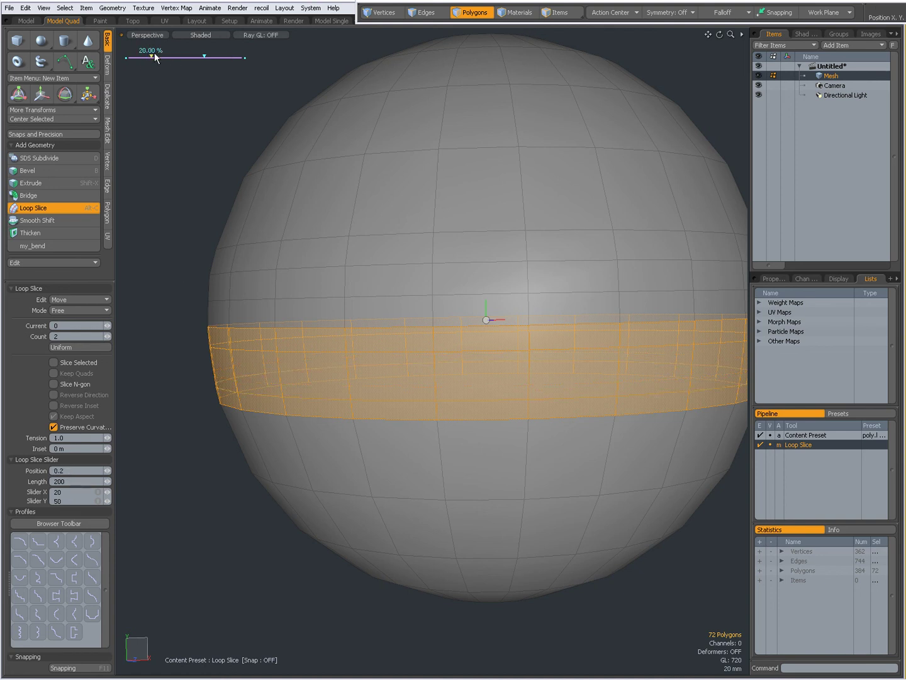
left_click(205, 58)
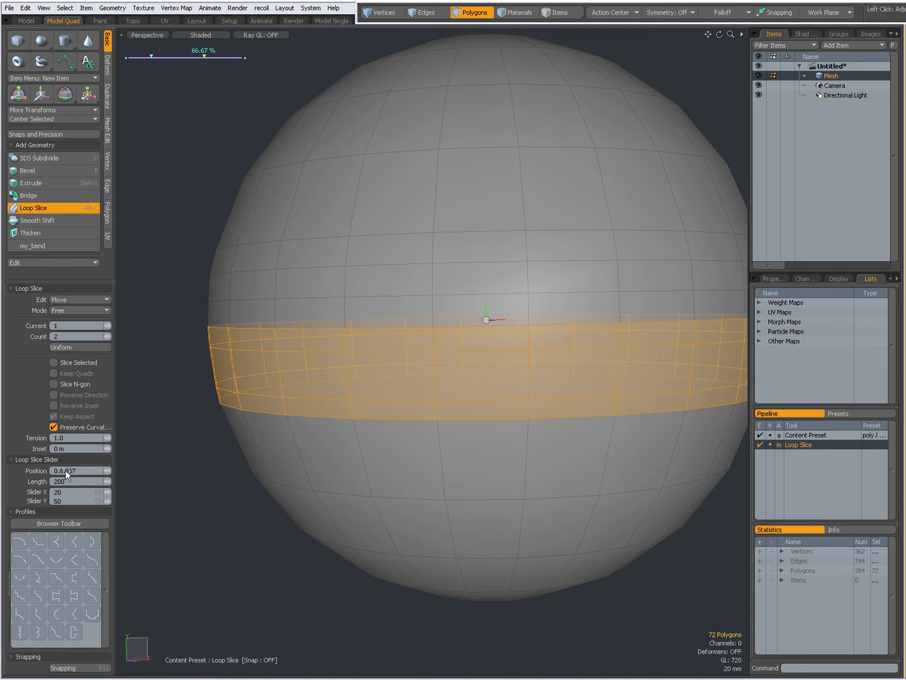
key("Return")
key("Return")
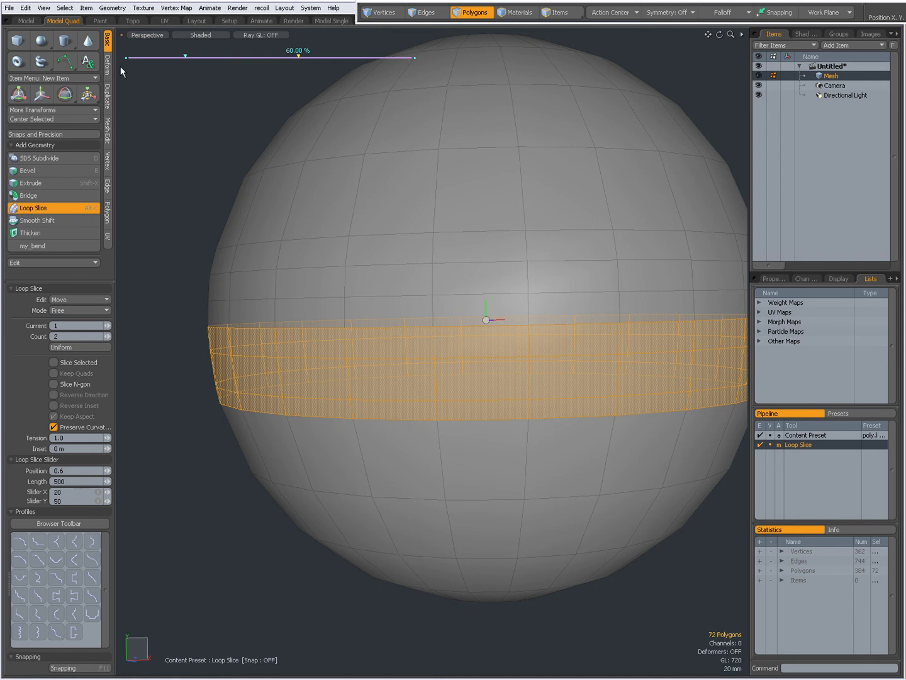
left_click(11, 459)
Step: Turn off Preserve Curvature and set the slice spacing Mode back to Free
key("alt")
left_click_drag(307, 439, 293, 367, "alt")
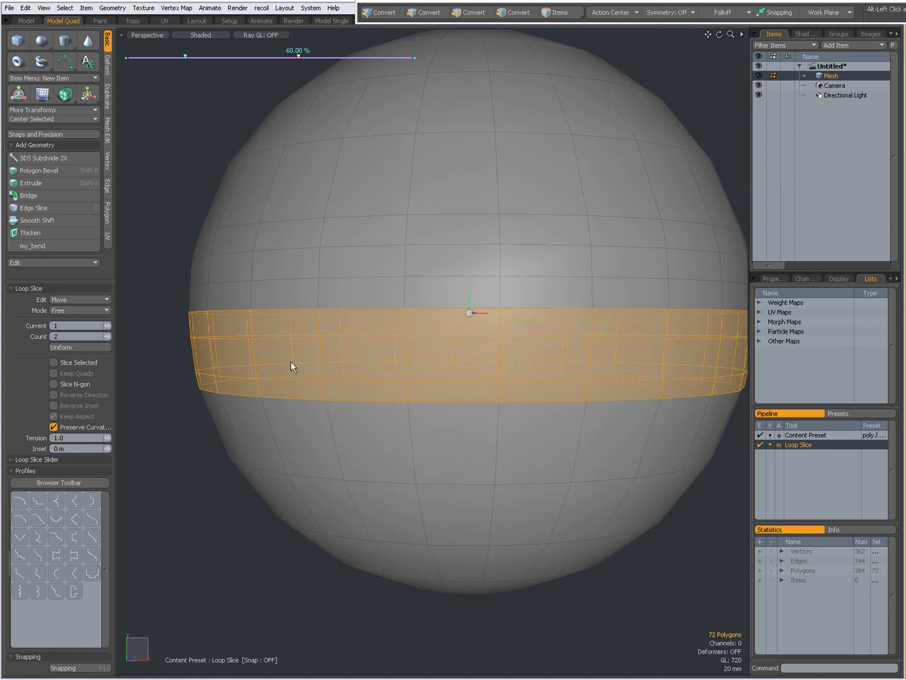
left_click(54, 428)
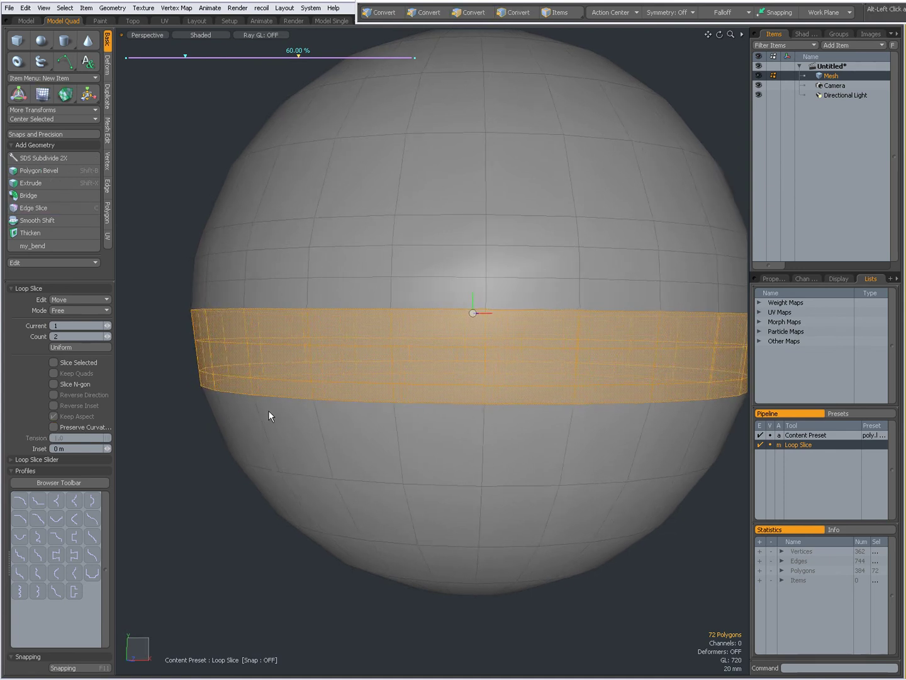
left_click_drag(280, 411, 265, 413, "alt")
left_click(71, 312)
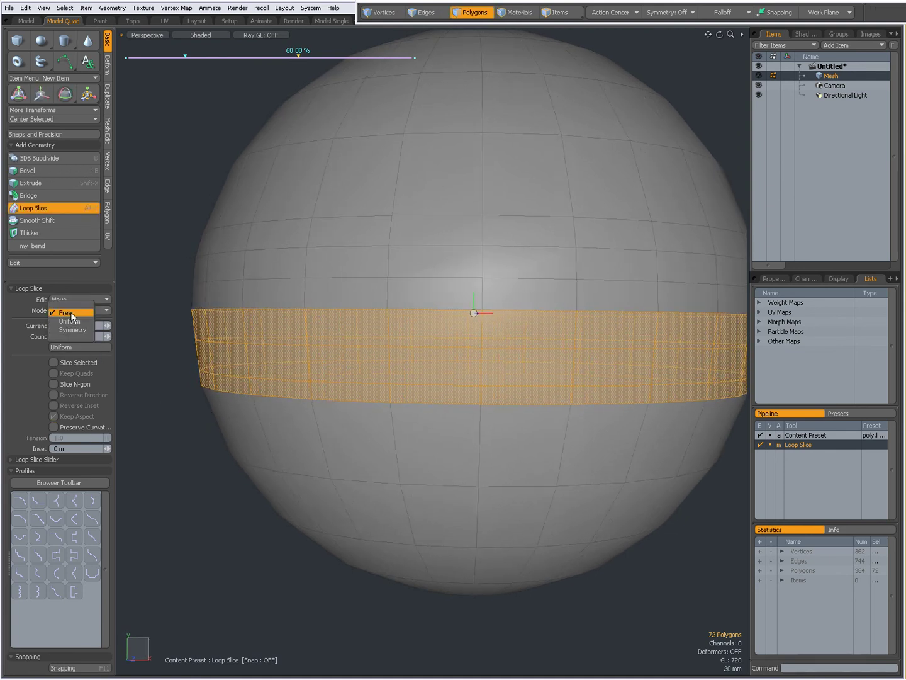
left_click(72, 320)
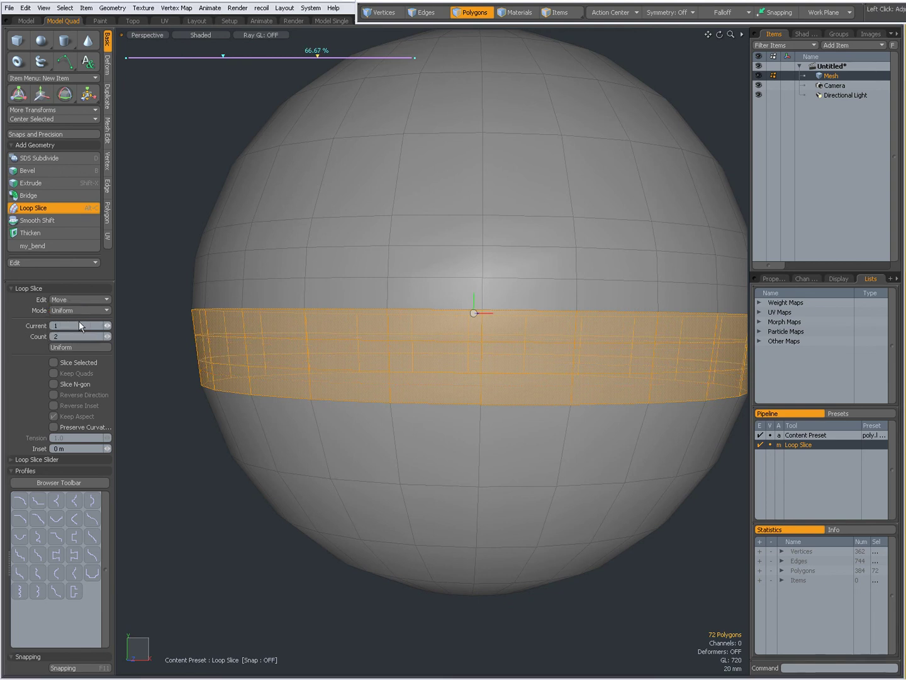
left_click(80, 309)
left_click(79, 305)
Step: Reduce the loop slice to Count 1 and apply a stepped profile preset
left_click(105, 336)
left_click(38, 518)
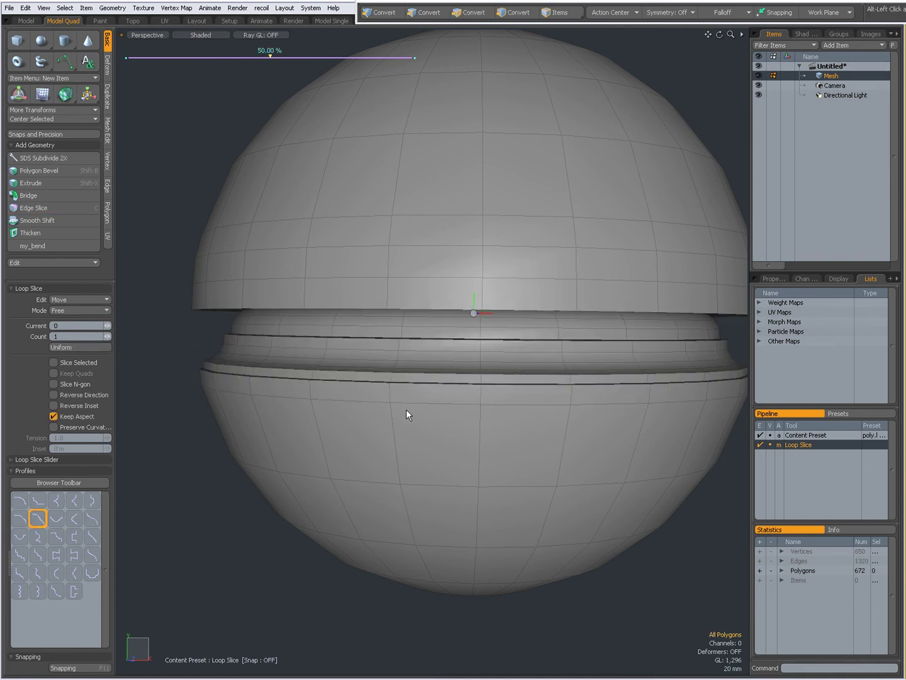
left_click_drag(406, 411, 372, 350, "alt")
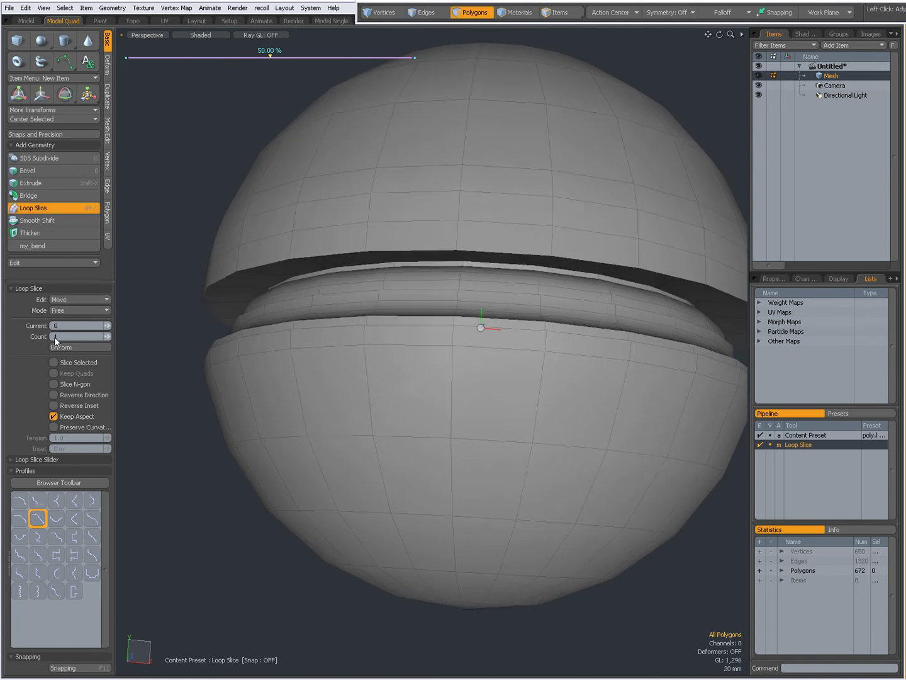
left_click_drag(315, 285, 328, 304, "alt")
left_click_drag(297, 347, 268, 368, "alt")
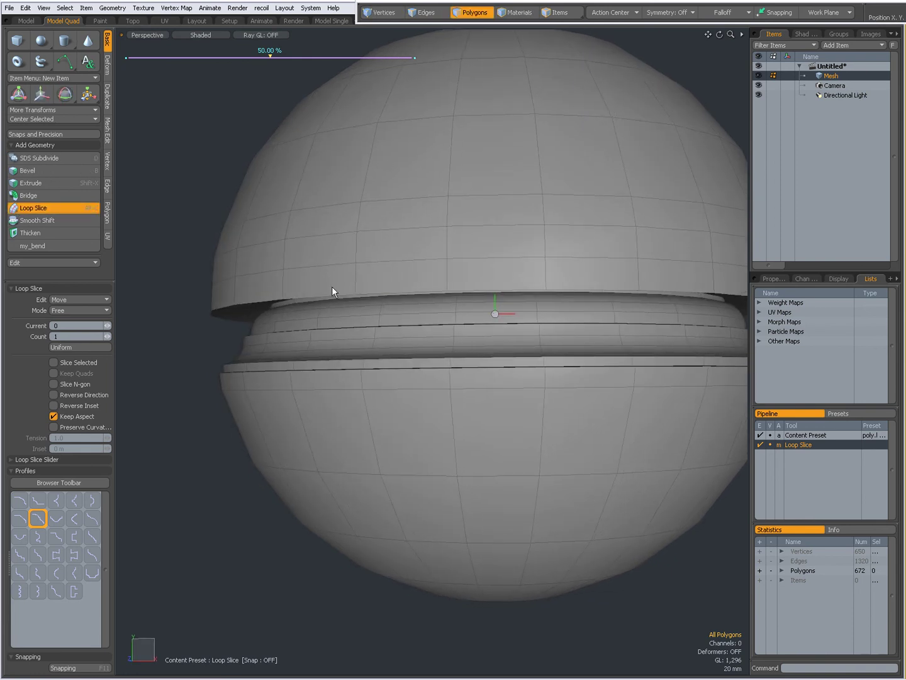
Step: Raise the slice count step by step from 2 up to 13
left_click(110, 337)
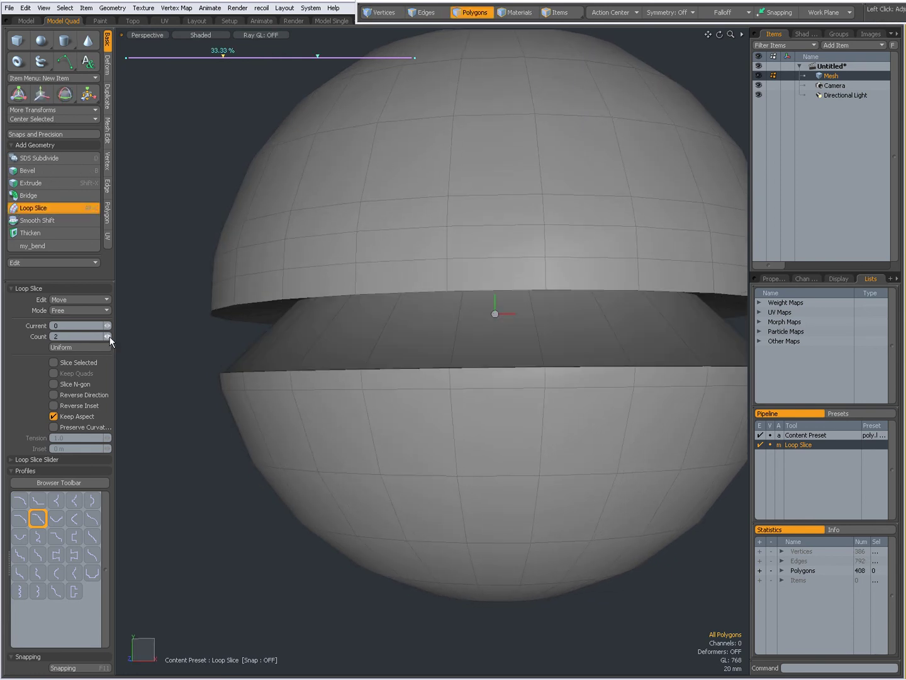
left_click_drag(342, 383, 382, 265, "alt")
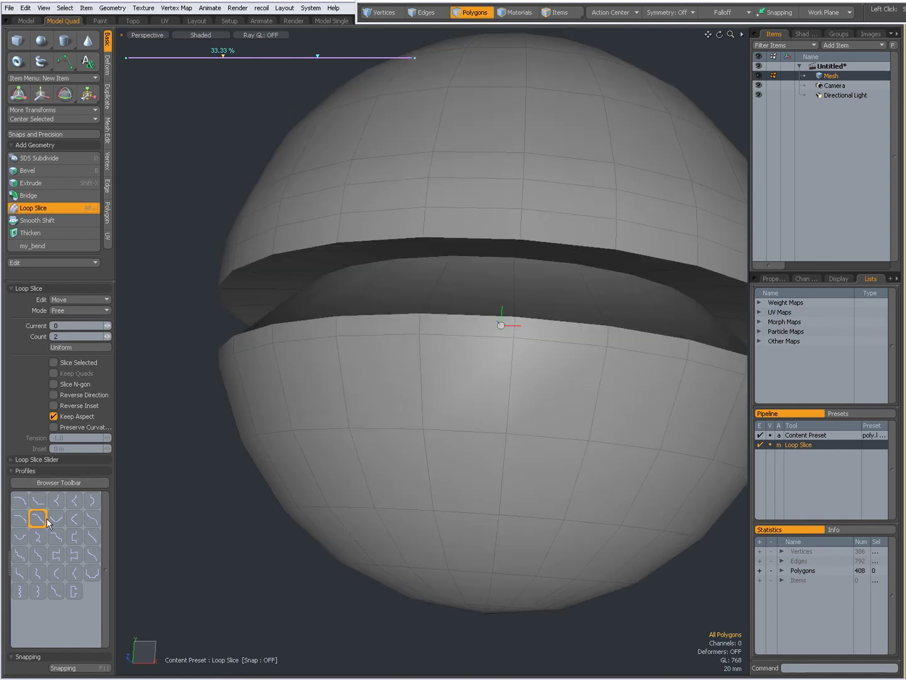
left_click_drag(369, 286, 335, 296, "alt")
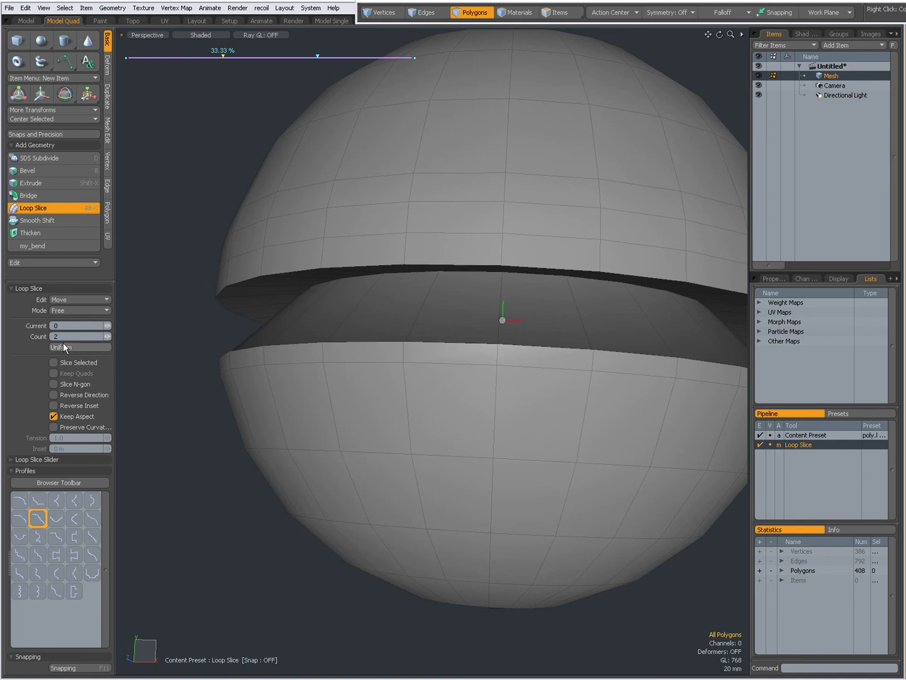
left_click(110, 336)
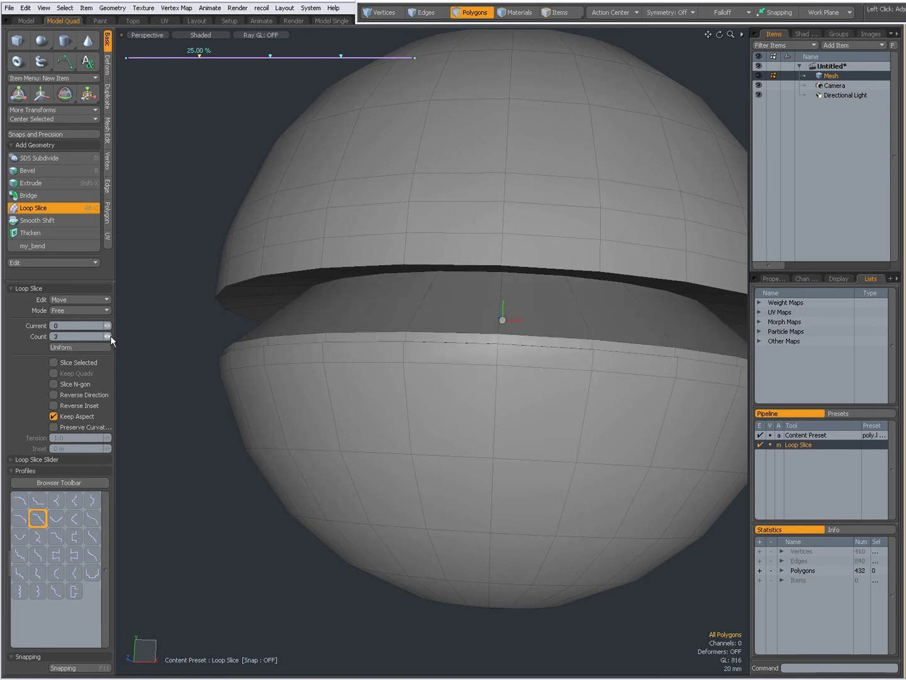
left_click(111, 336)
left_click(110, 336)
left_click(111, 337)
left_click(110, 335)
left_click(110, 336)
left_click(110, 336)
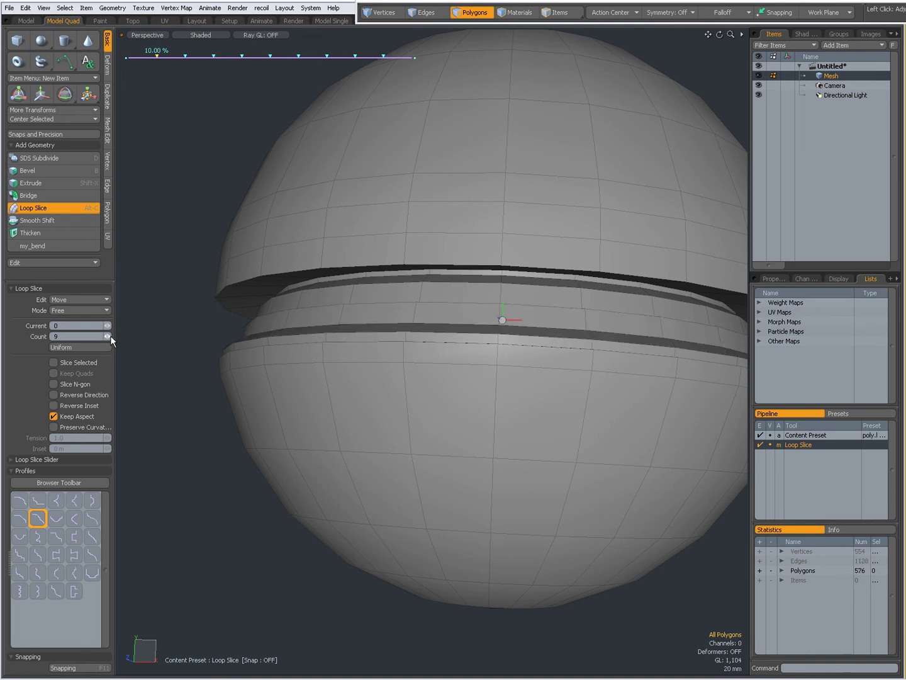
left_click(110, 335)
left_click(111, 337)
left_click(111, 336)
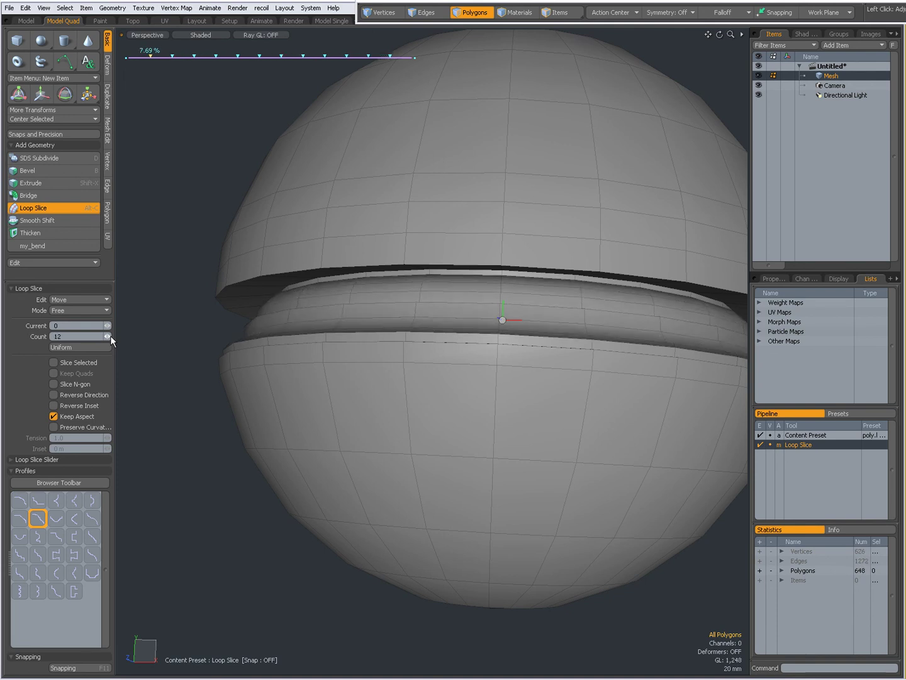
left_click(110, 336)
Step: Toggle Reverse Direction and Reverse Inset to compare the stepped ring's orientation
mouse_move(336, 339)
left_mouse_down("alt")
mouse_move(321, 385)
mouse_move(326, 355)
left_mouse_up("alt")
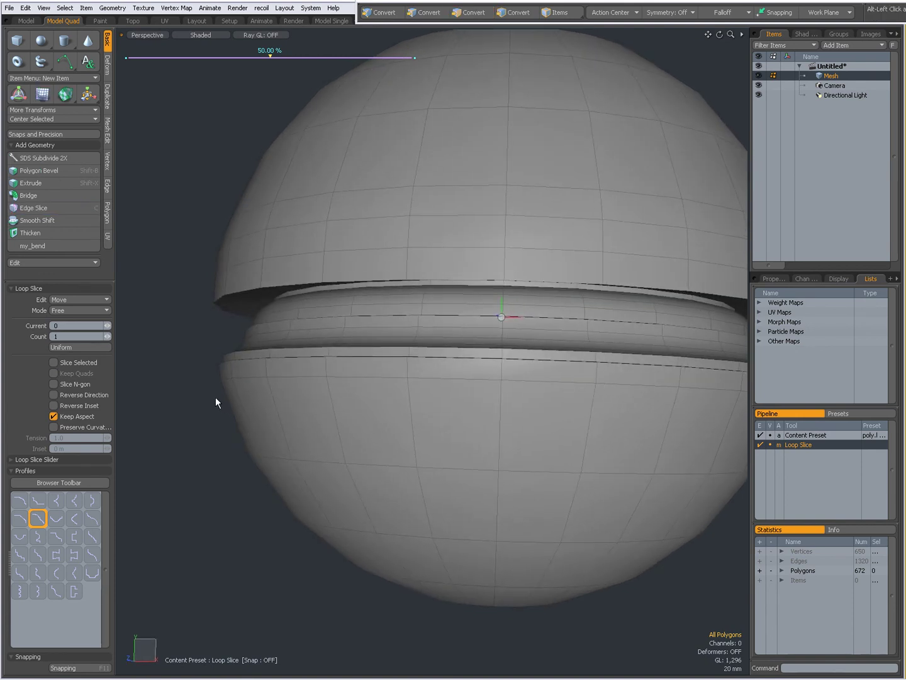
left_click(54, 394)
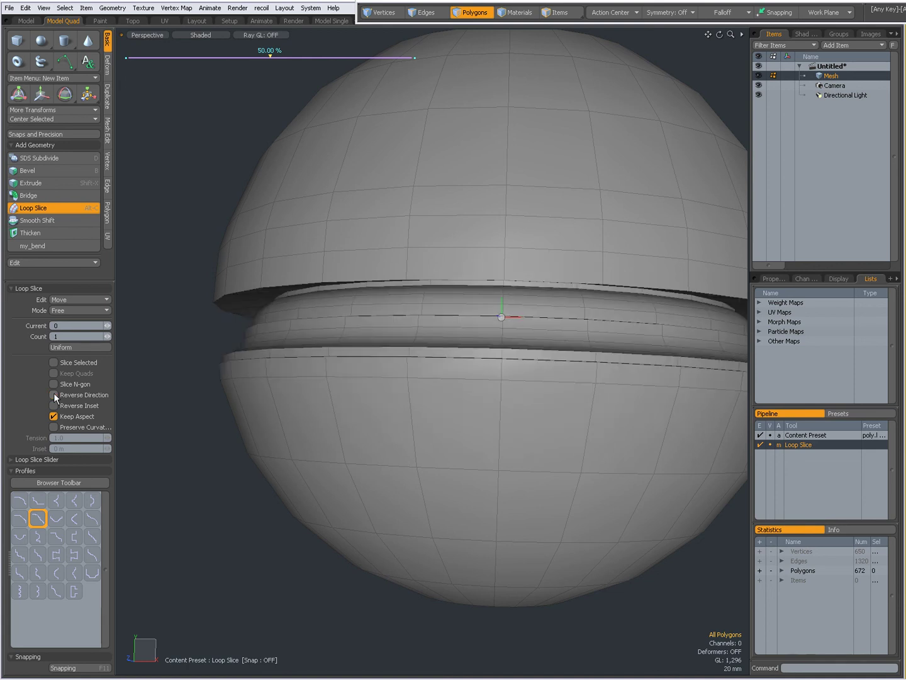
left_click(54, 394)
left_click(54, 405)
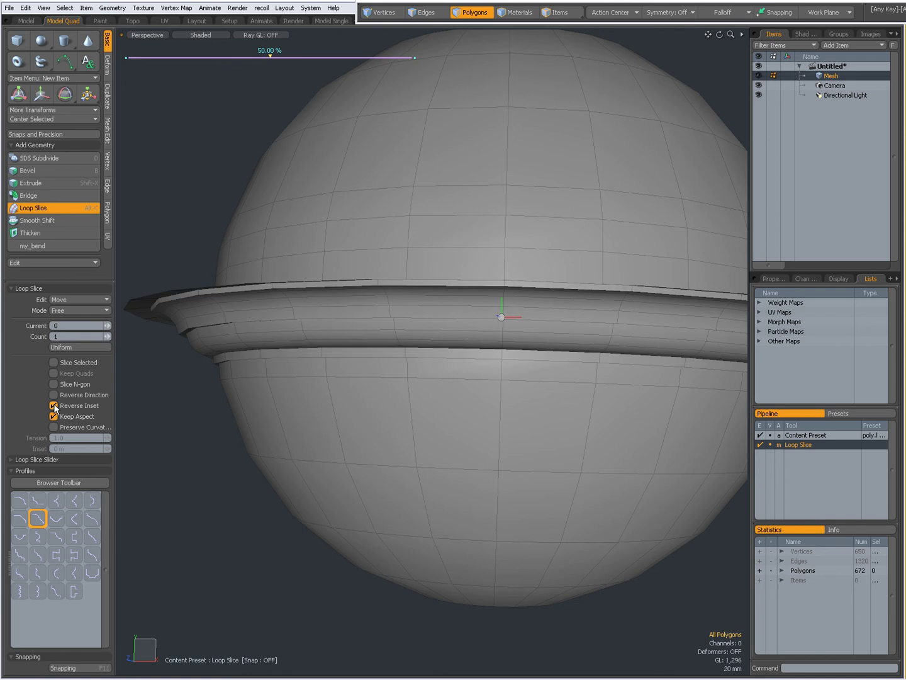
left_click(54, 406)
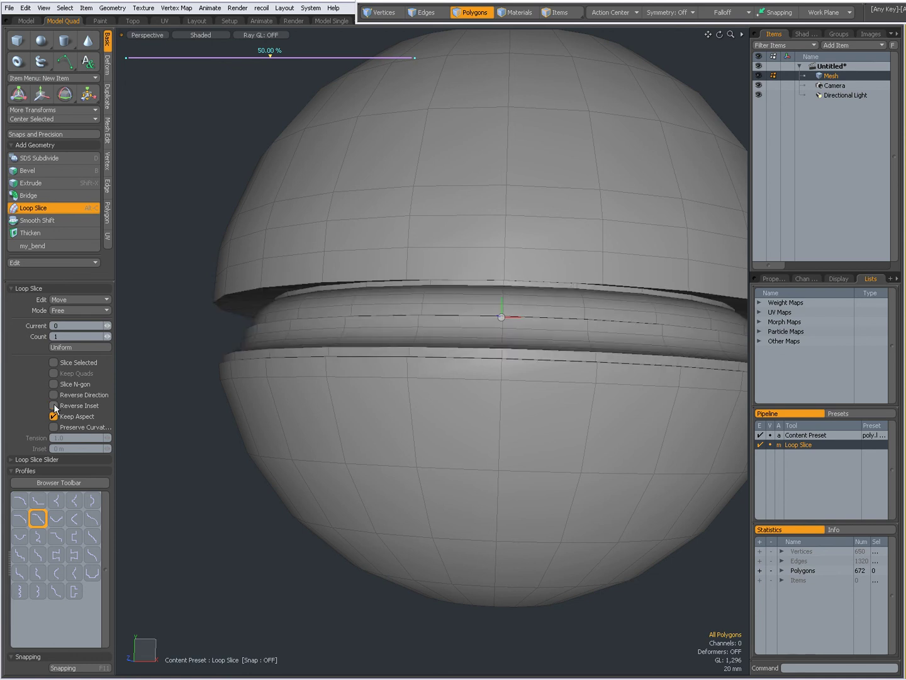
left_click(53, 405)
left_click_drag(249, 354, 334, 403, "alt")
left_click(54, 406)
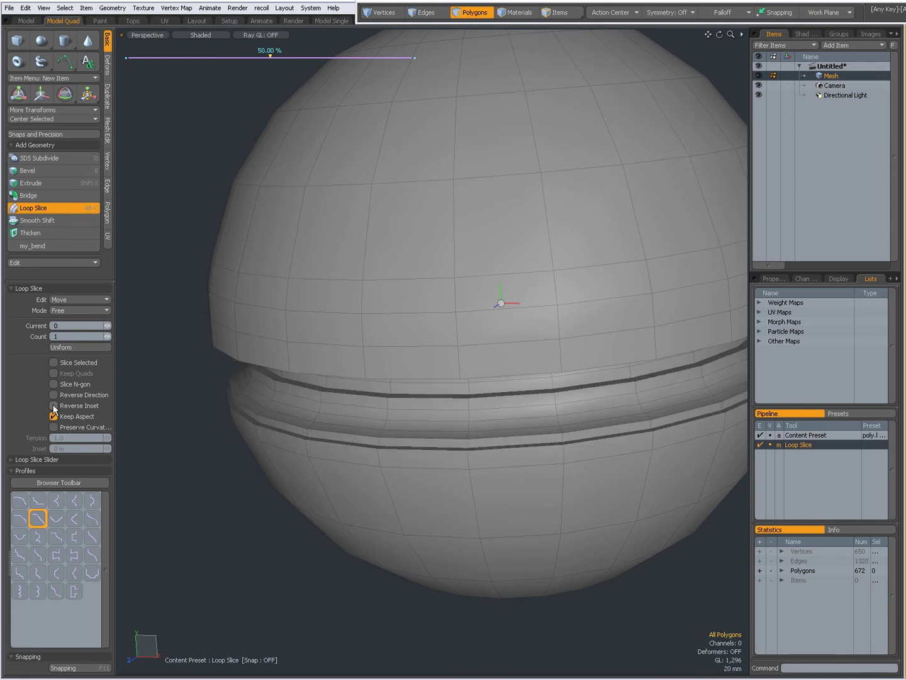
left_click(53, 406)
left_click_drag(163, 408, 212, 391, "alt")
Step: Toggle Keep Aspect repeatedly with Reverse Inset turned off, leaving Keep Aspect checked
left_click(54, 416)
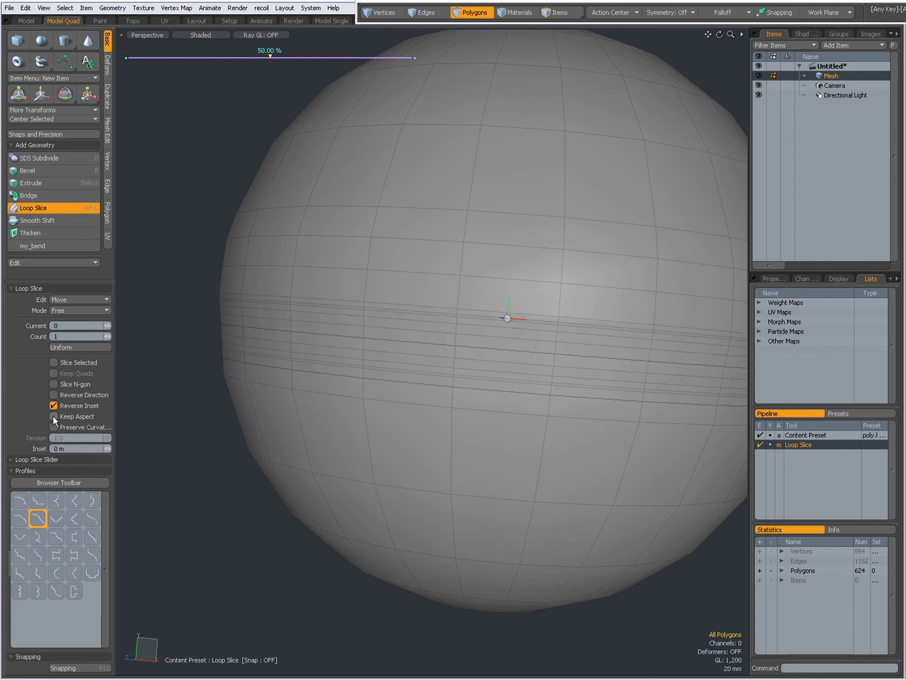
left_click(53, 417)
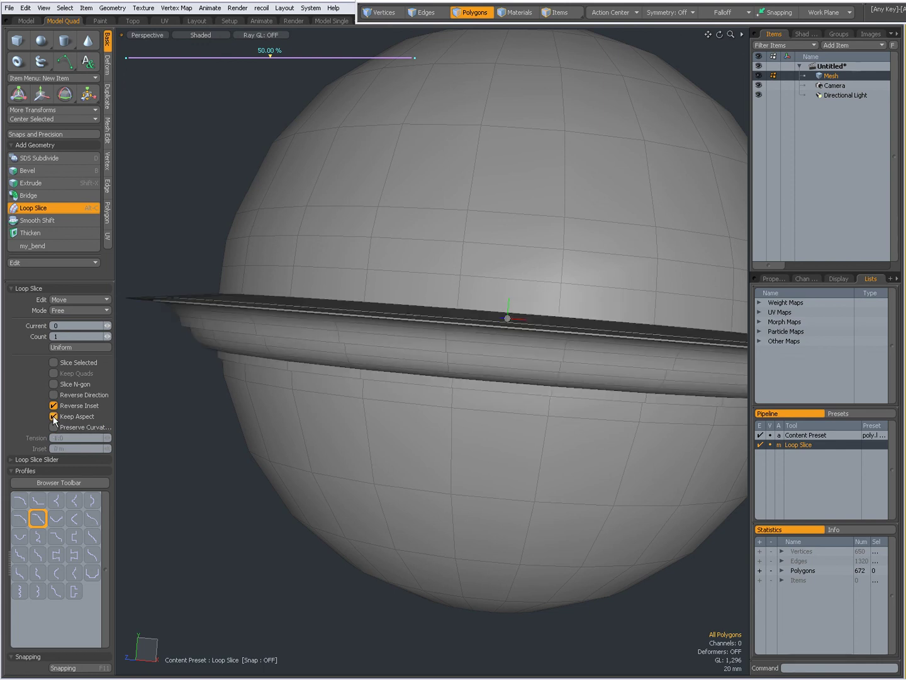
left_click(54, 417)
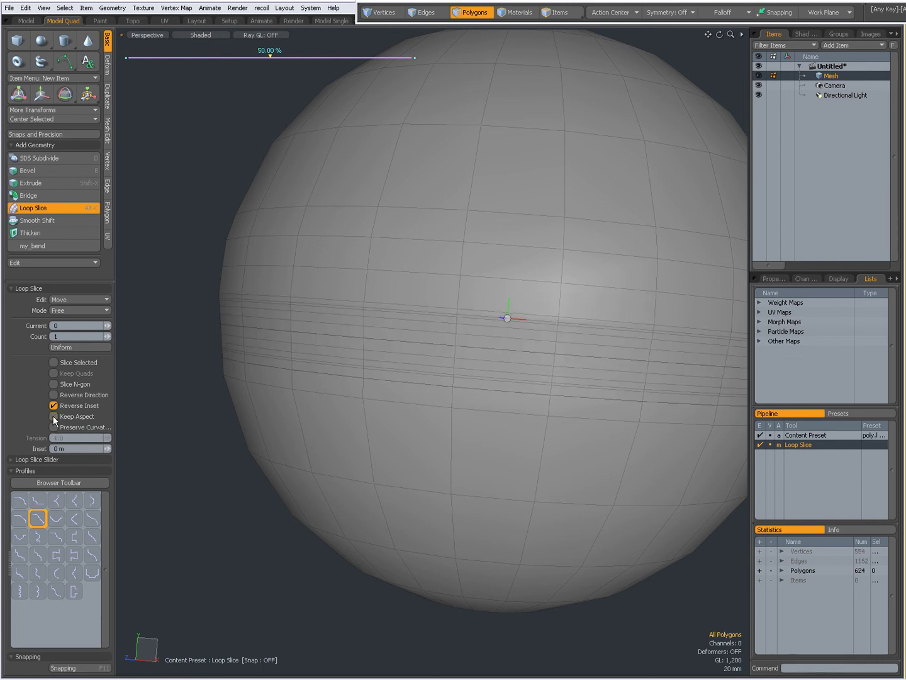
left_click(54, 417)
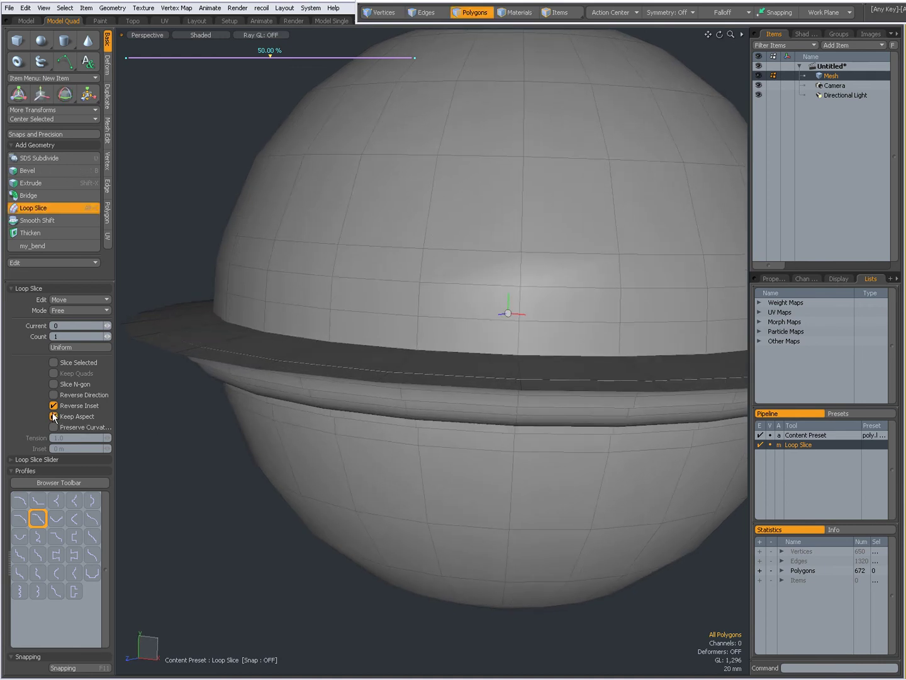
left_click(53, 417)
left_click(54, 416)
left_click(54, 406)
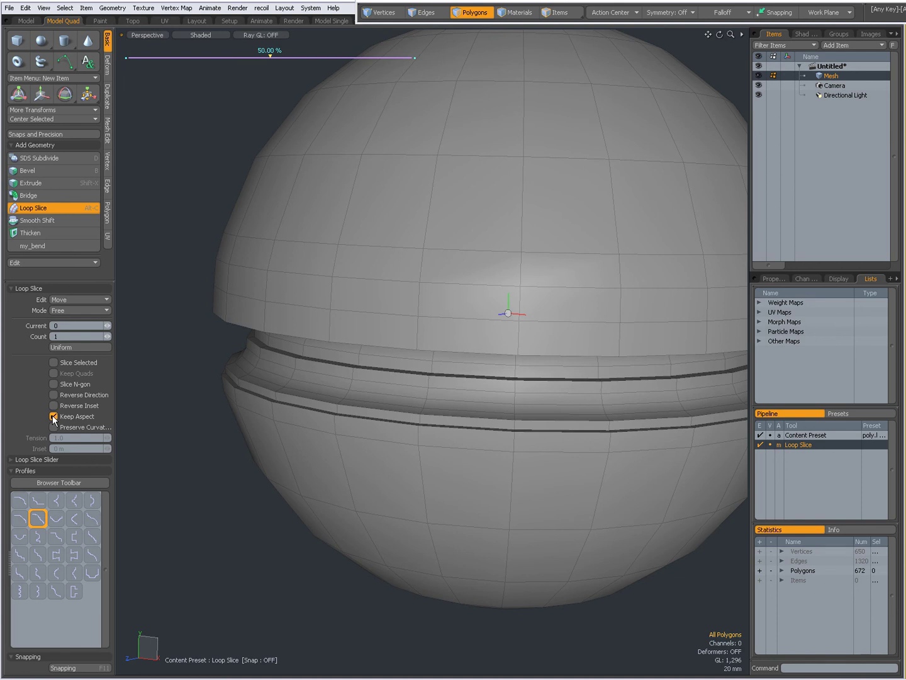
left_click(54, 417)
left_click(54, 417)
left_click(53, 417)
left_click(54, 417)
Step: Enable Reverse Direction and Reverse Inset so the stepped flange sticks outward
left_click_drag(312, 445, 333, 414, "alt")
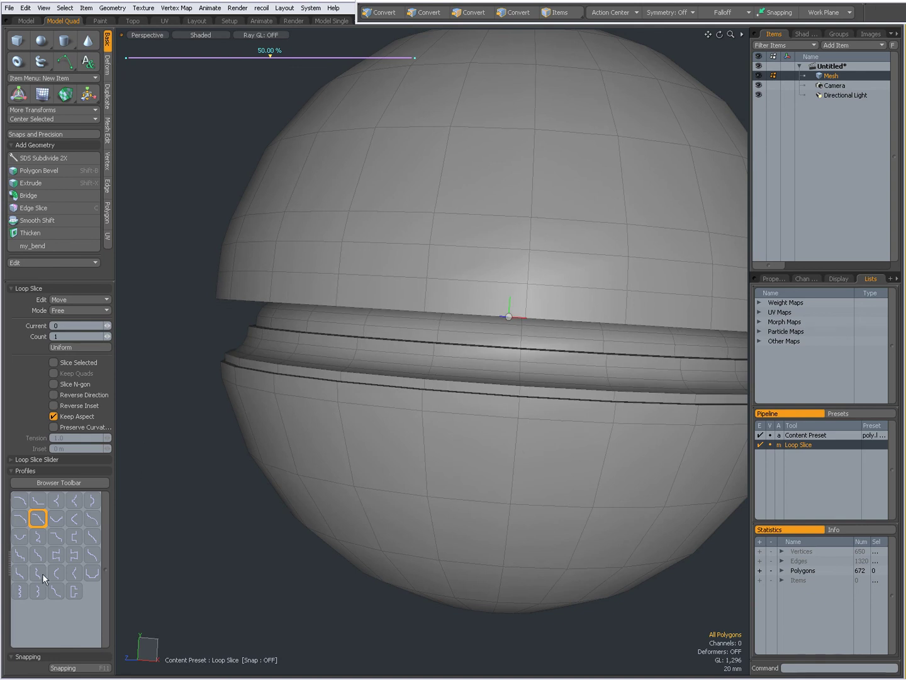
left_click(54, 394)
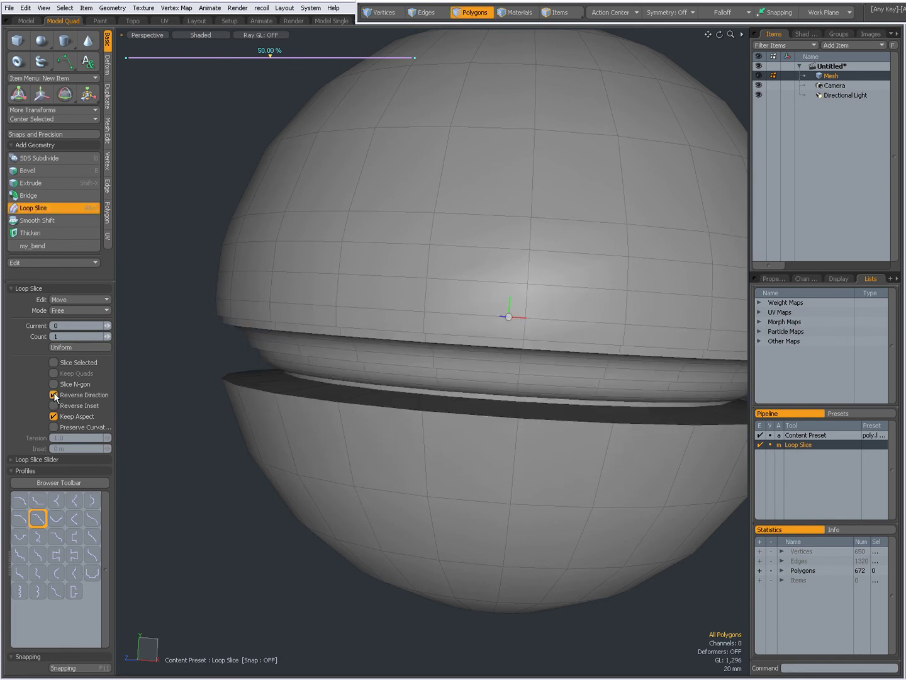
left_click(54, 406)
left_click_drag(334, 420, 382, 484, "alt")
Step: Expand the Loop Slice Slider section, showing Position 0.5 and Length 500
left_click_drag(404, 442, 490, 315, "alt")
left_click_drag(449, 374, 429, 403, "ctrl+alt")
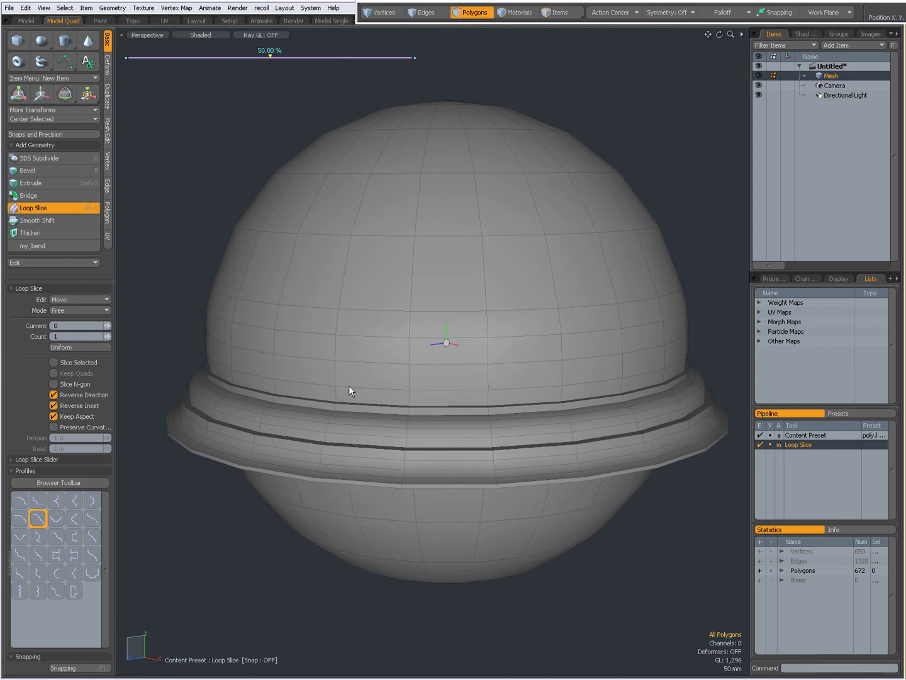
left_click(75, 300)
left_click(73, 309)
left_click(73, 310)
left_click(11, 459)
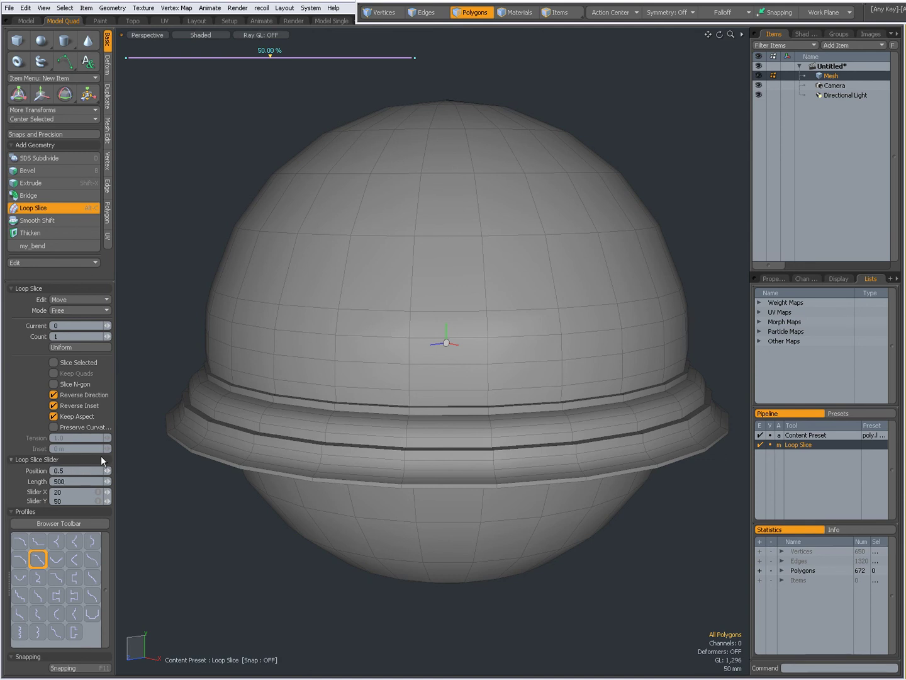
Step: Toggle Preserve Curvature on and back off, leaving the flange unchanged
left_click(53, 428)
left_click(53, 428)
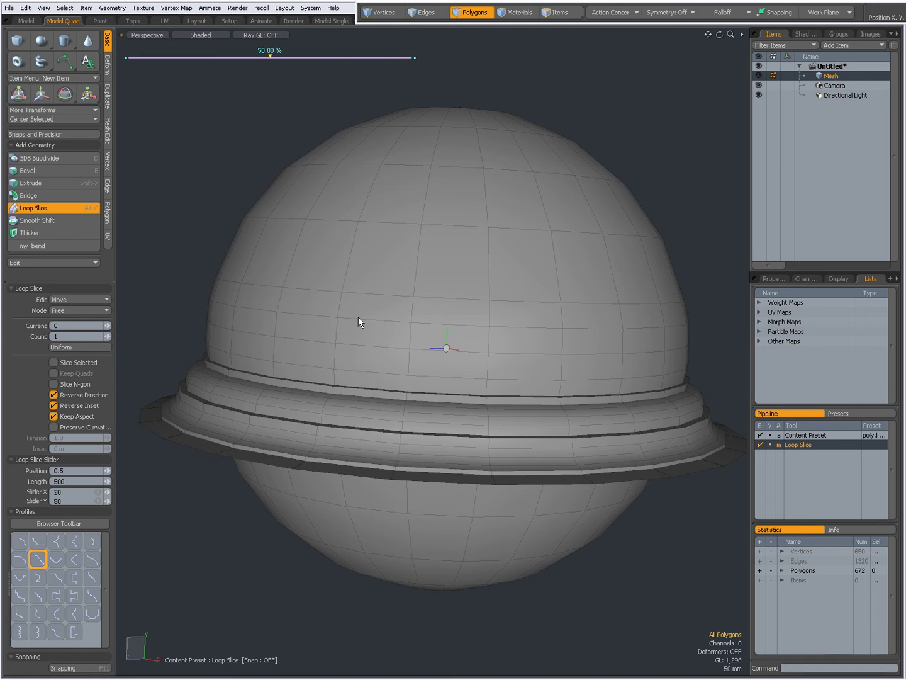
key("alt+Tab")
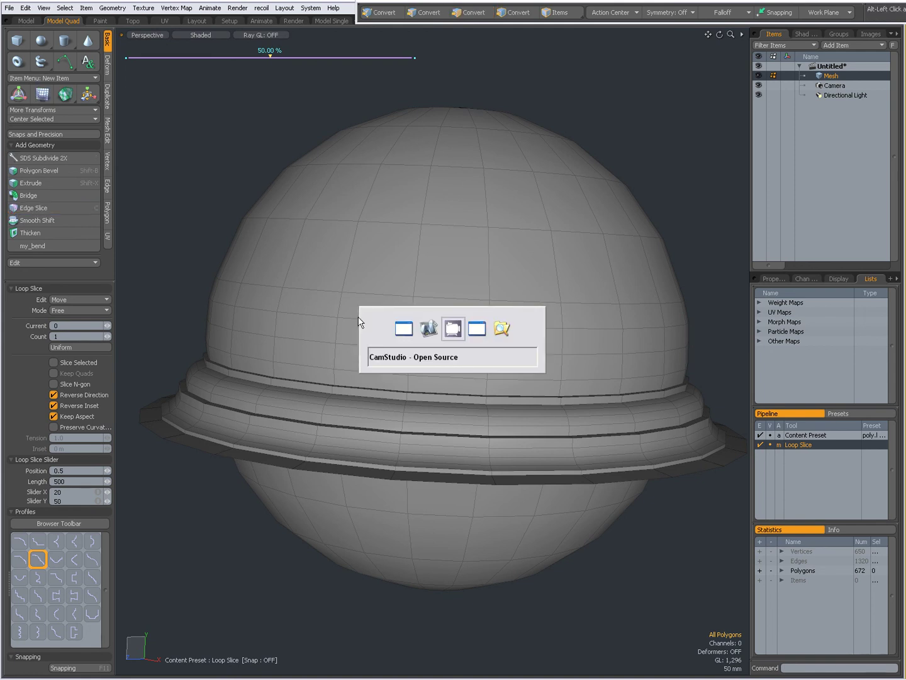